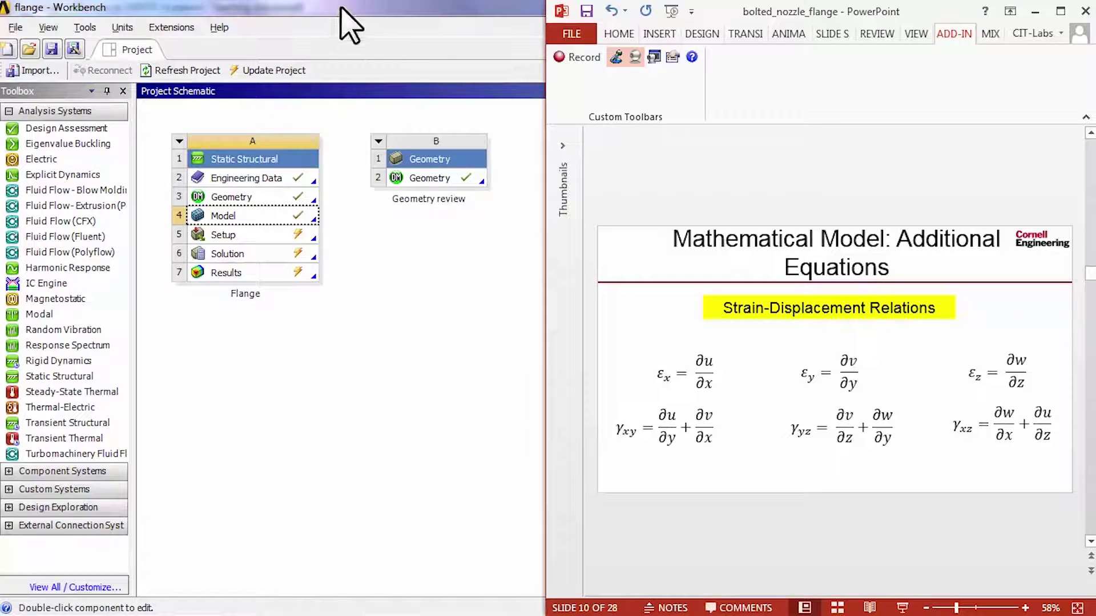
Open the Flange engineering data, add a material named '300 Series Stainless Steel', and give it isotropic elasticity.
double_click(340, 8)
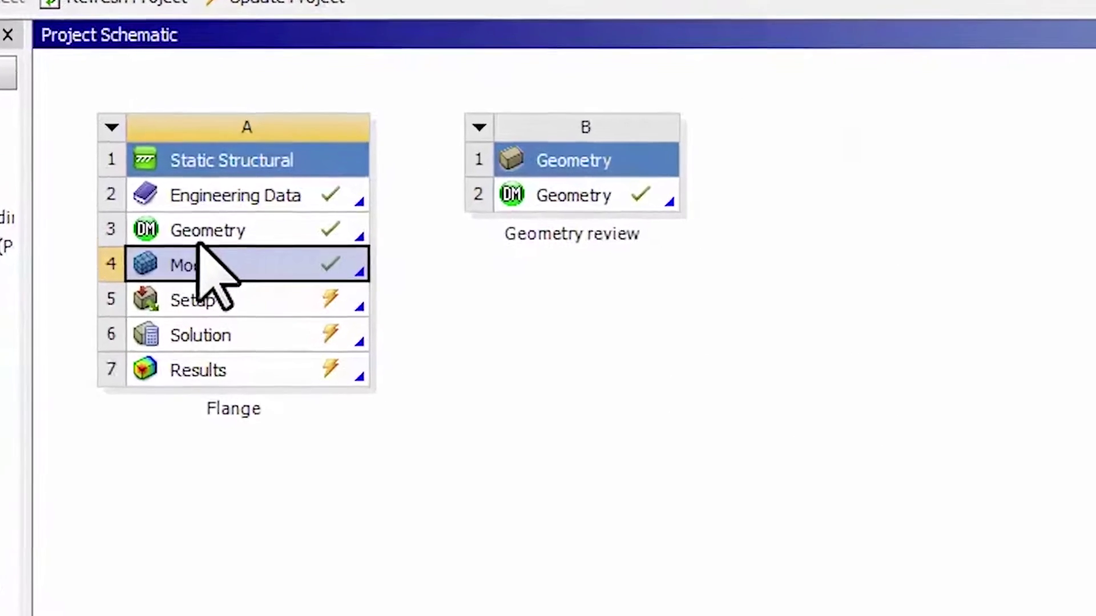
double_click(218, 200)
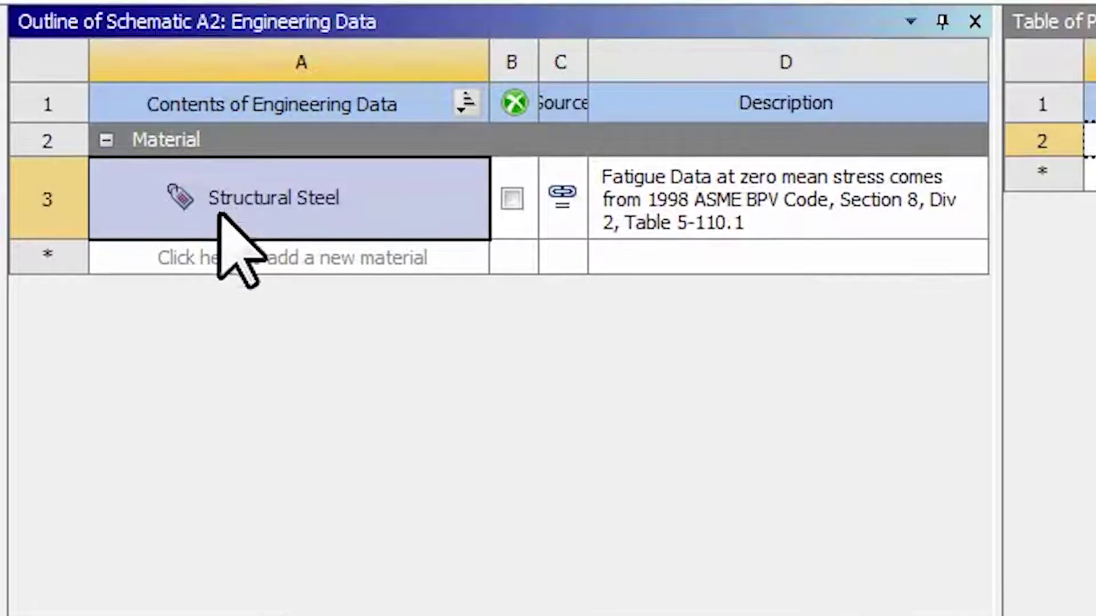
click(252, 260)
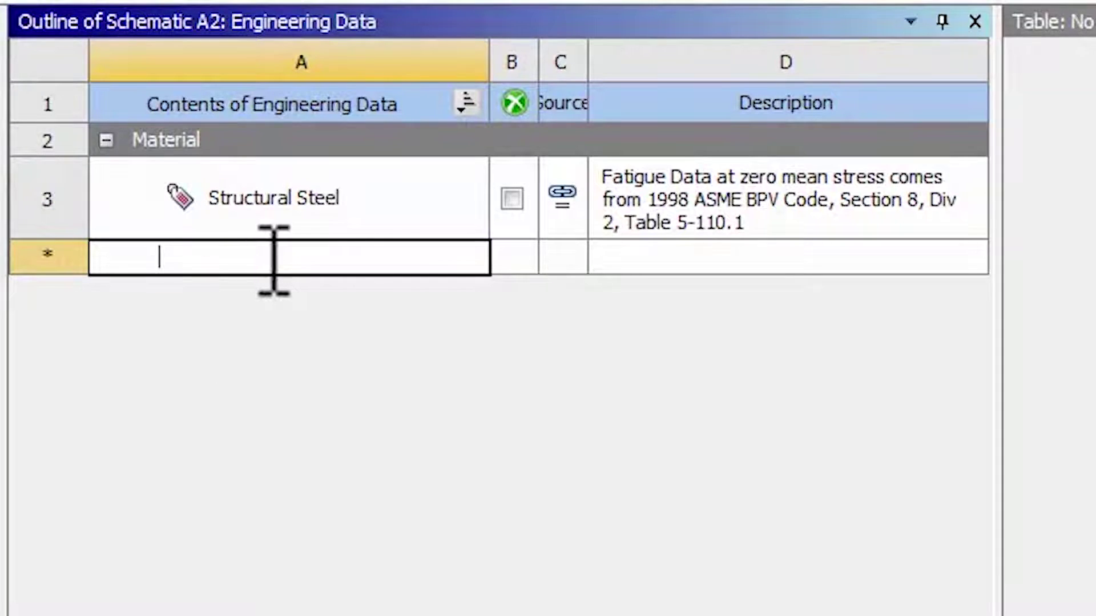
text(300)
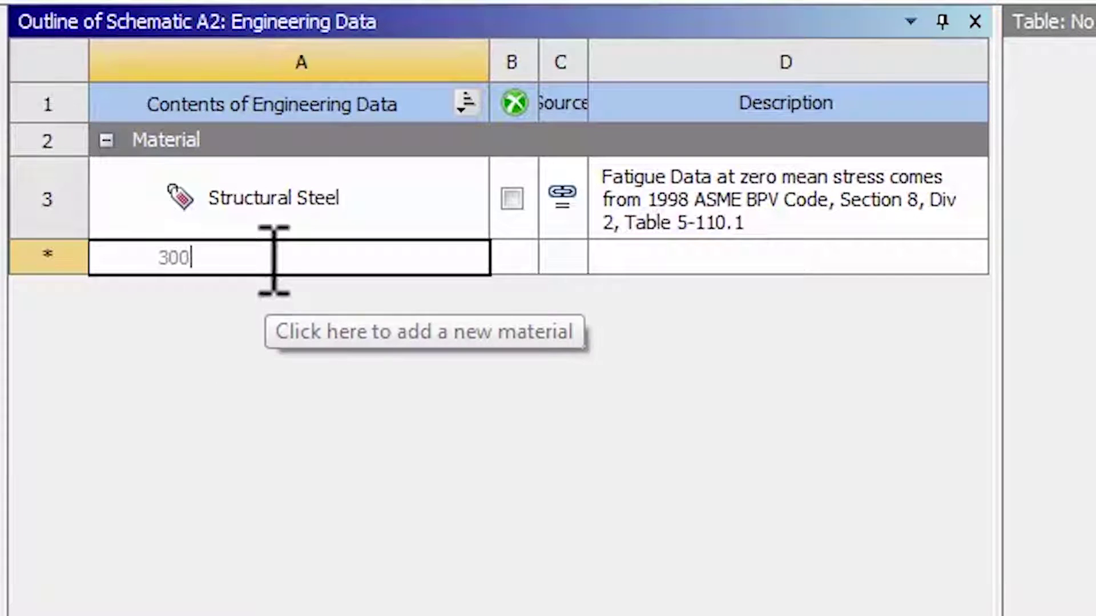
text( Series )
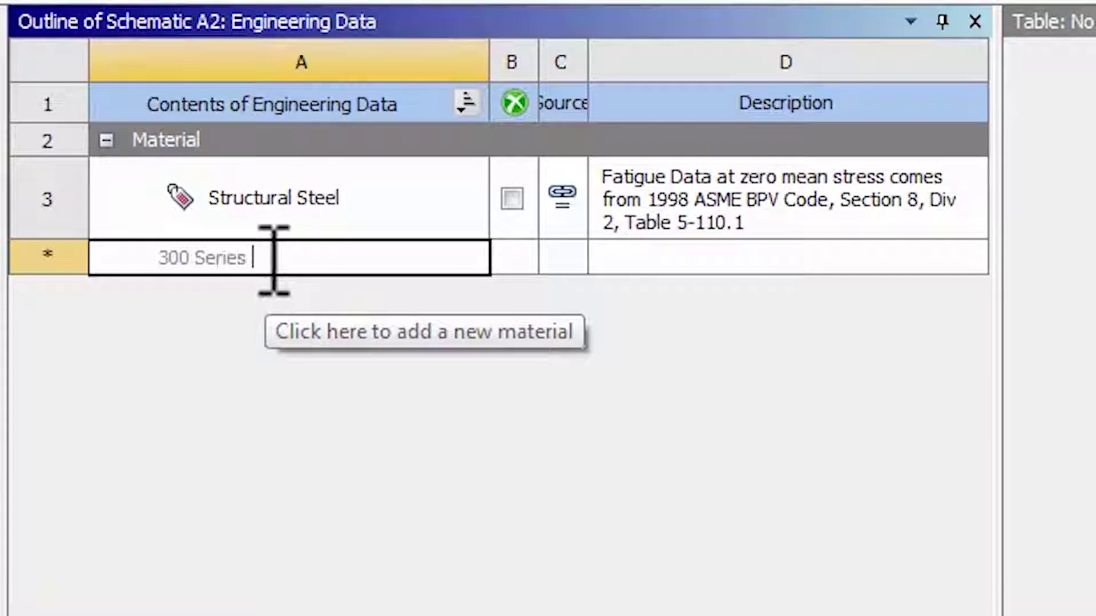
text(Stainless Ste)
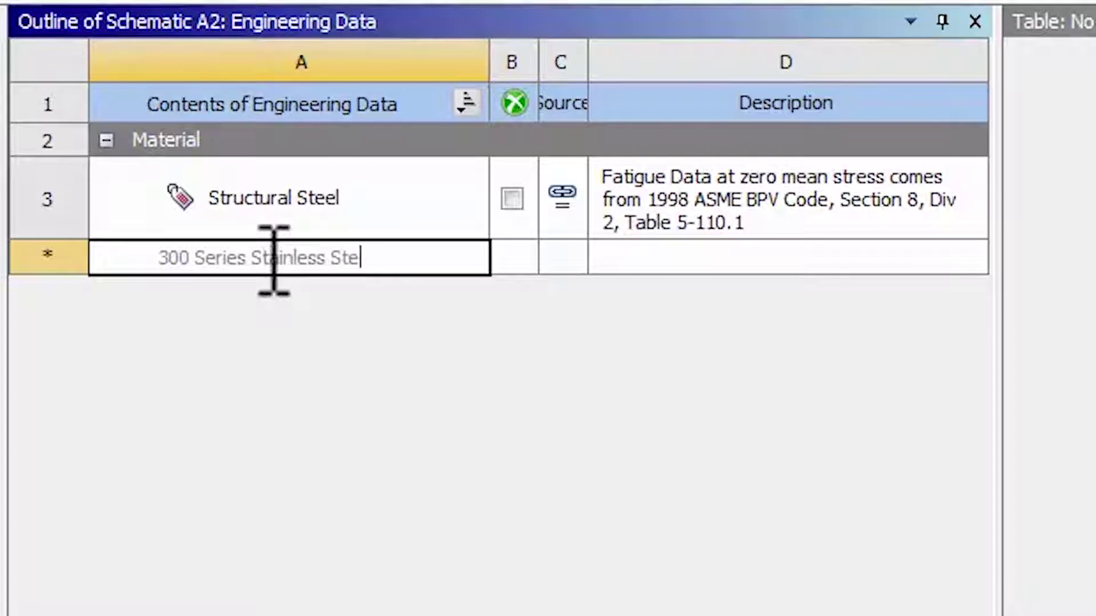
text(el)
key(Return)
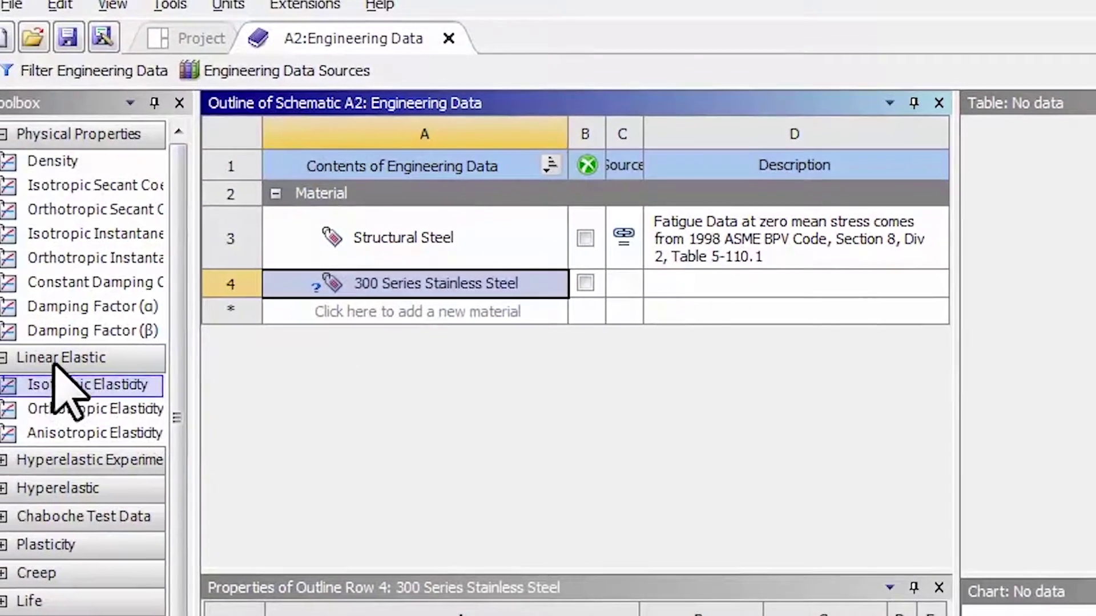
drag(56, 381, 398, 278)
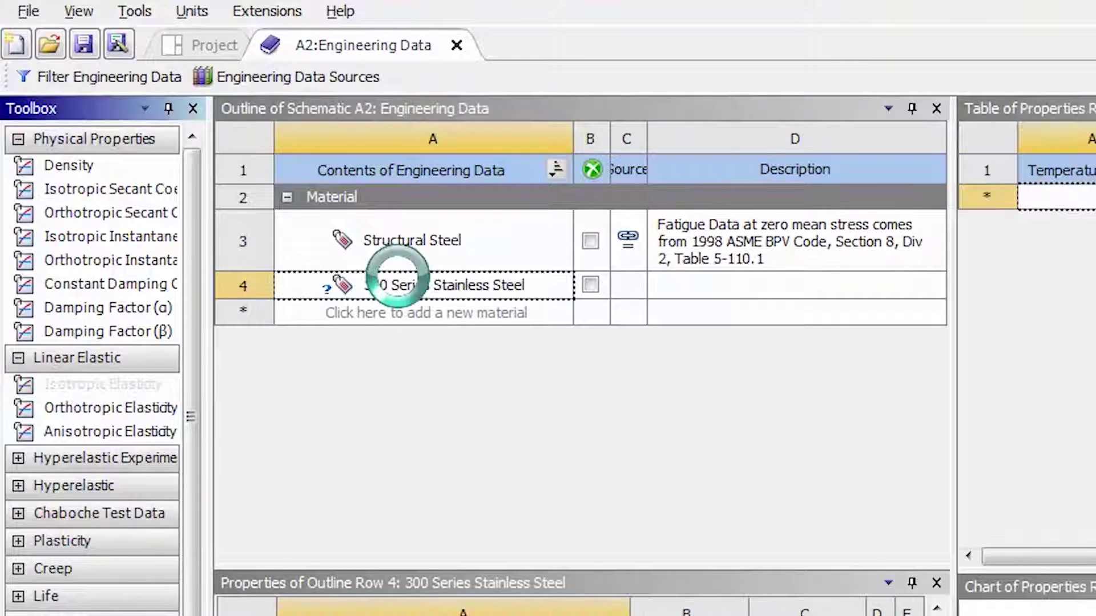
Set Young's Modulus to 2.9E+07 psi and Poisson's Ratio 0.27, then add secant thermal expansion.
click(192, 11)
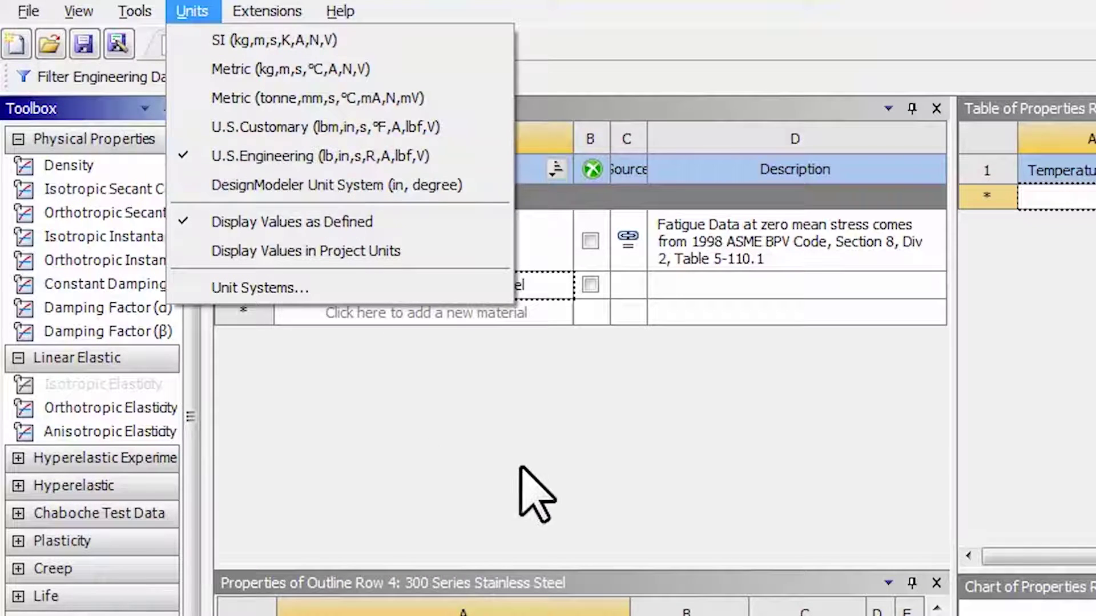
click(548, 497)
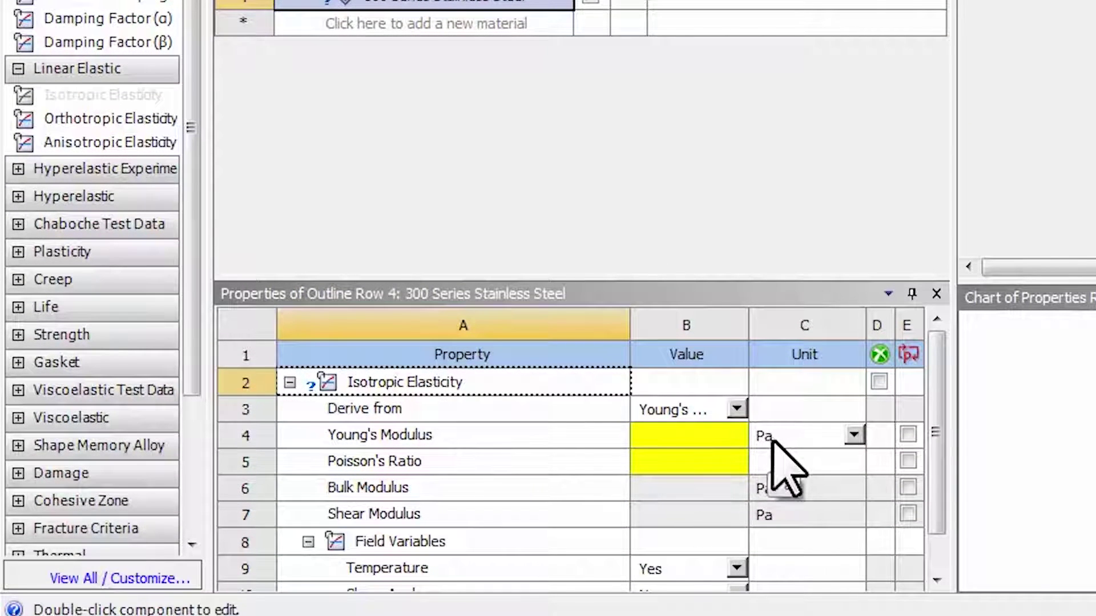
click(854, 435)
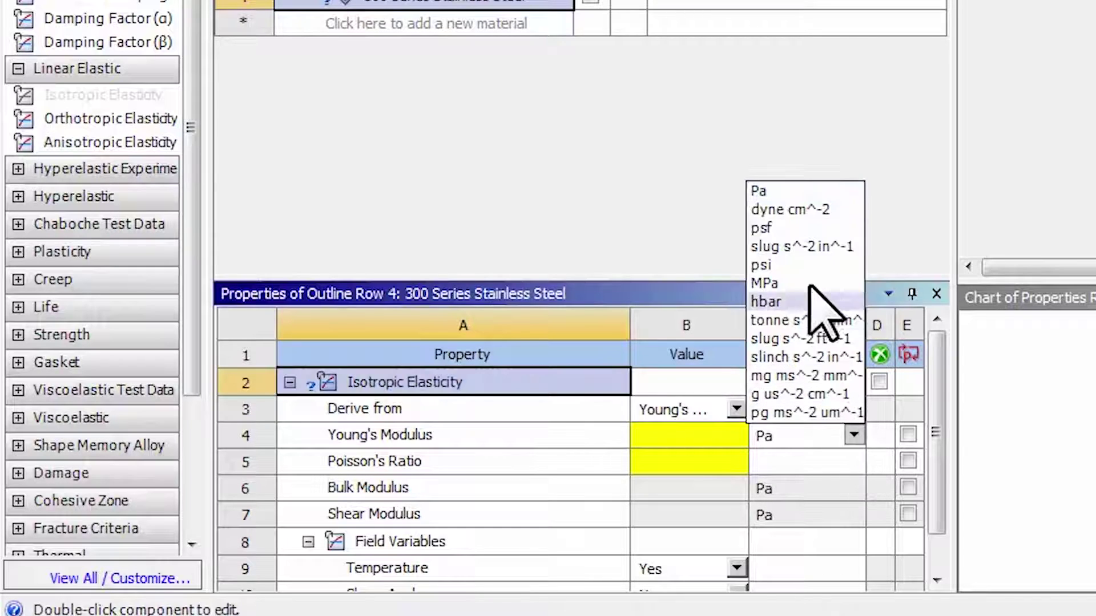
click(813, 267)
click(690, 436)
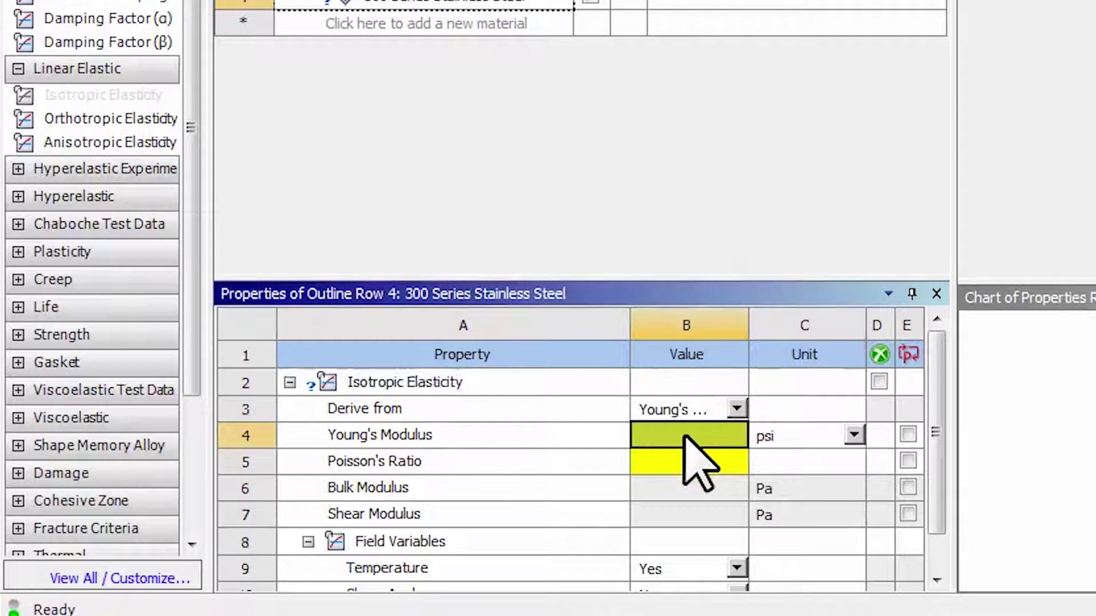
text(2.9e7)
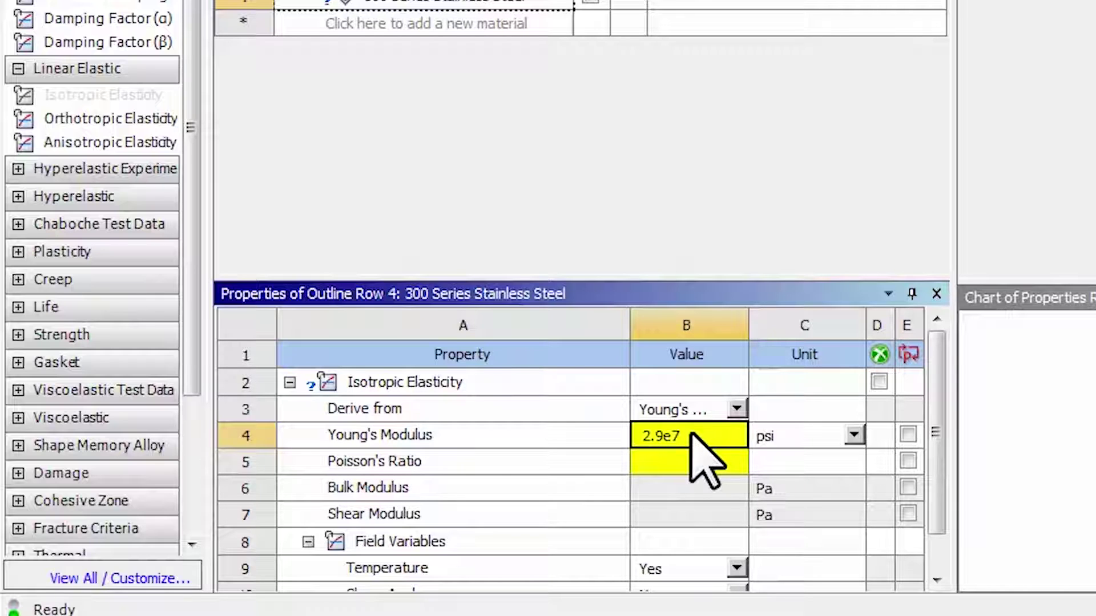
click(689, 463)
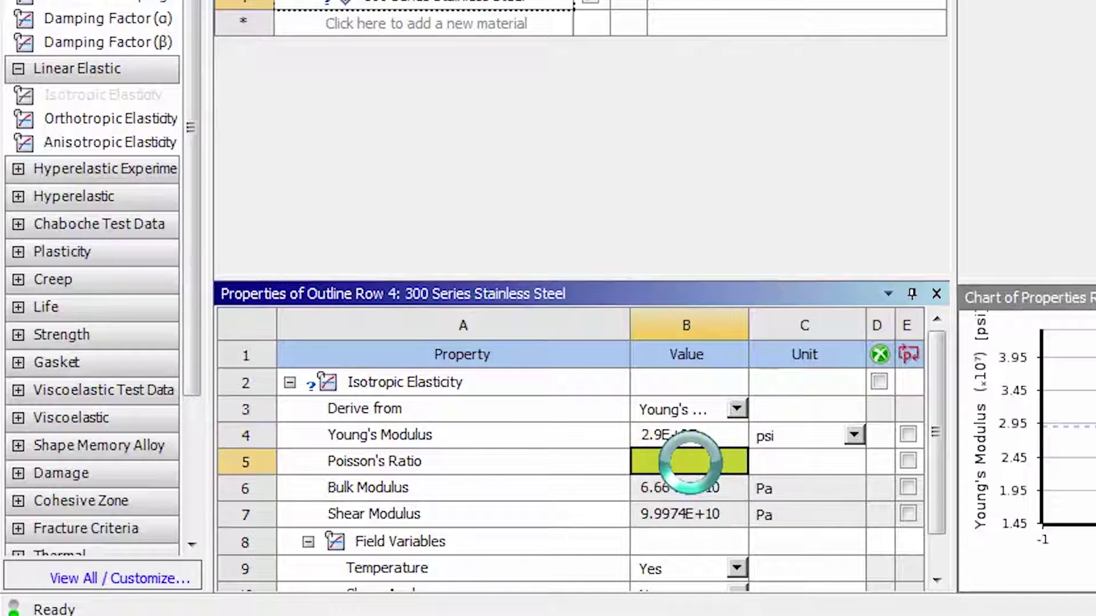
text(0.)
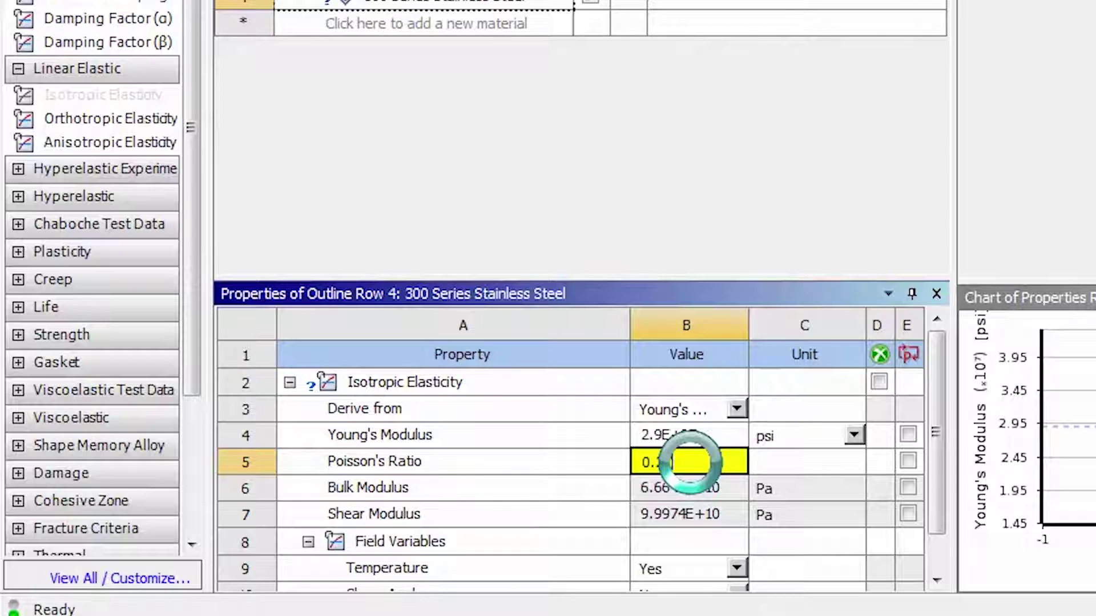
key(Return)
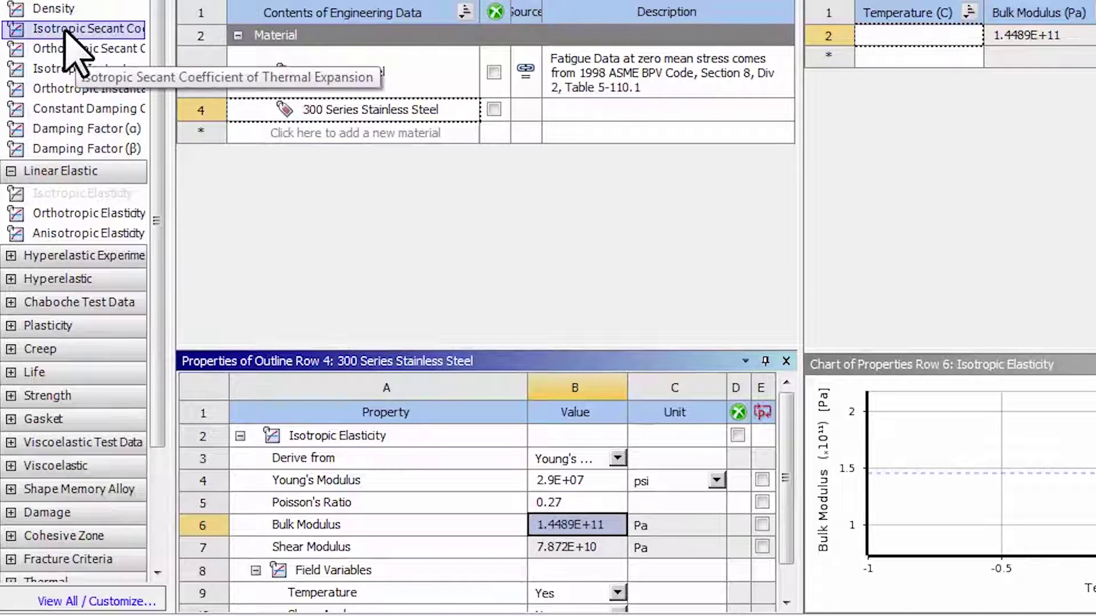
drag(64, 30, 313, 109)
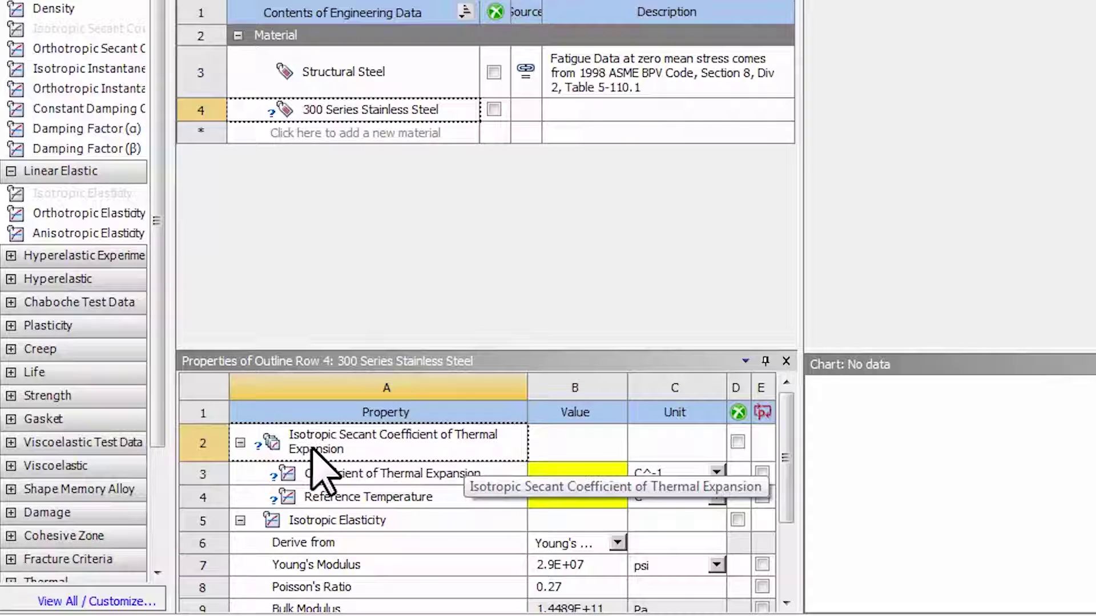
Set the stainless steel's secant expansion coefficient to 1E-05 F^-1.
click(569, 474)
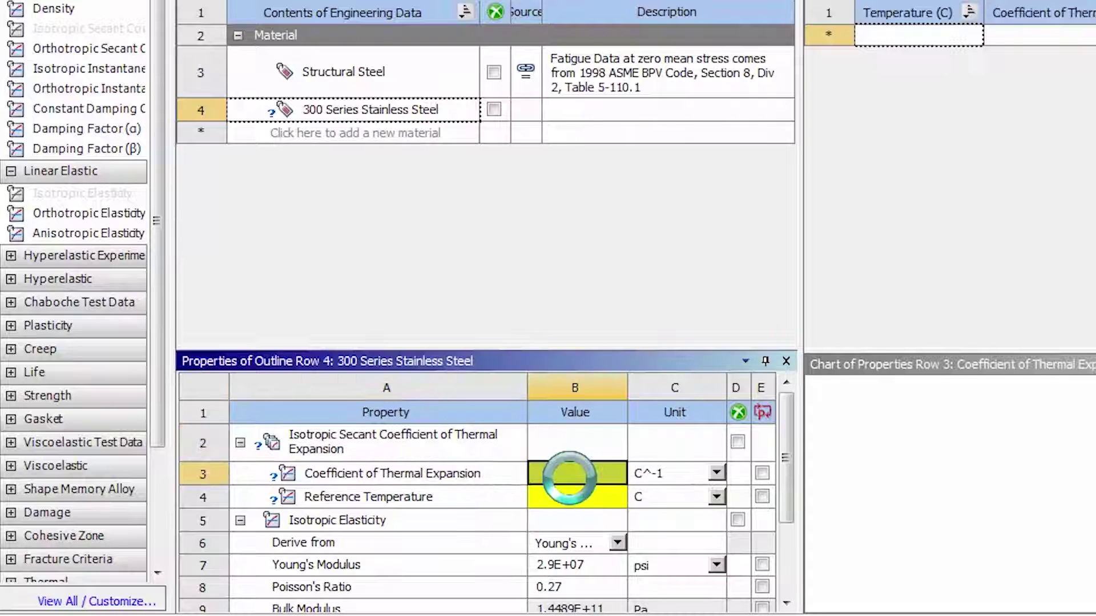
click(716, 472)
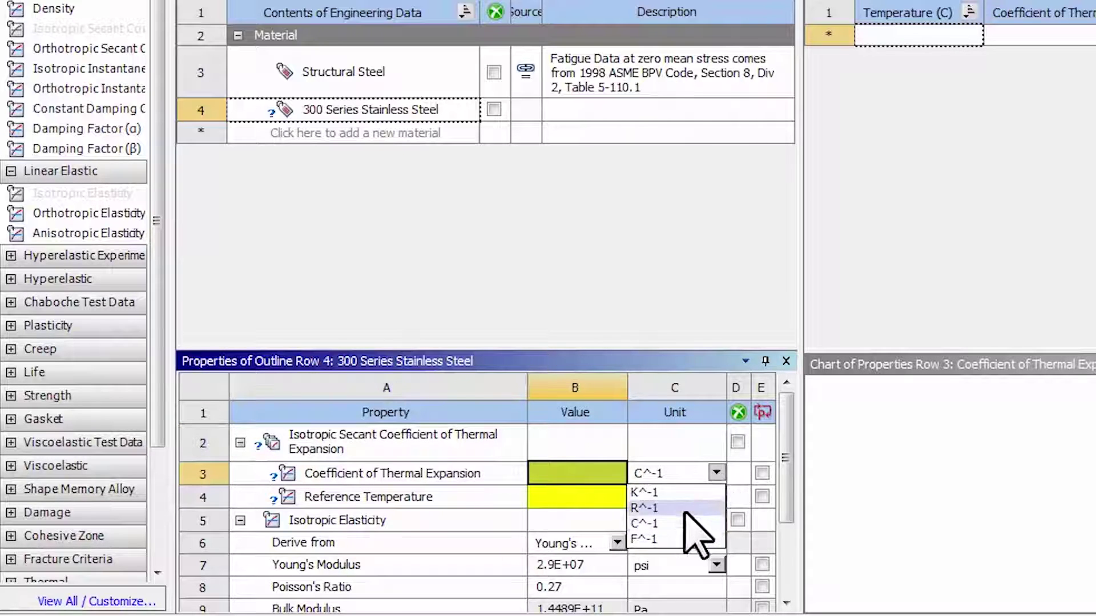
click(677, 538)
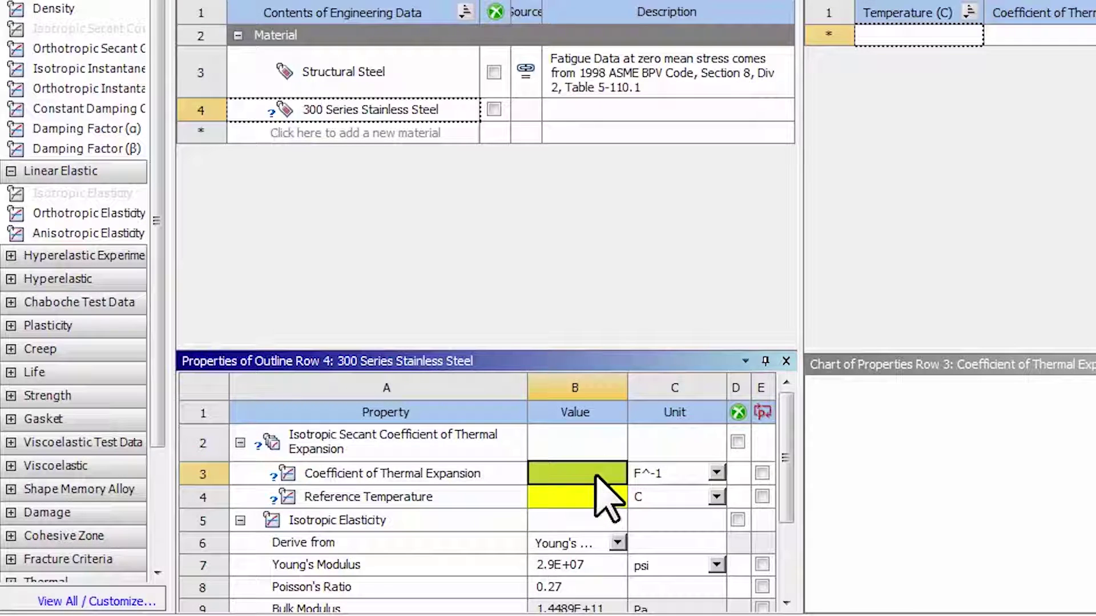
text(1)
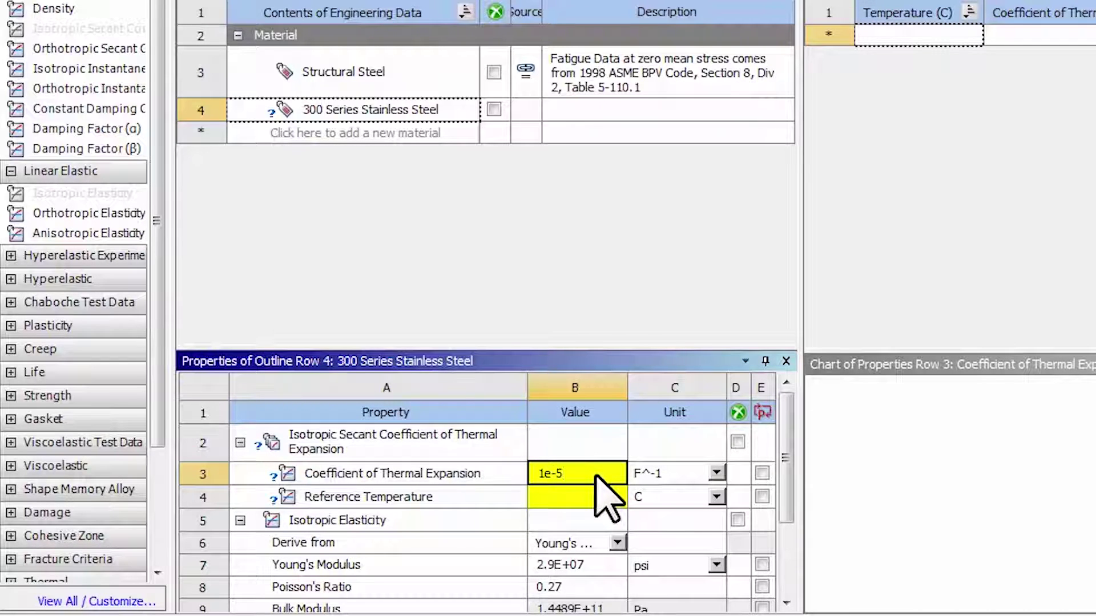
text(e-5)
key(Return)
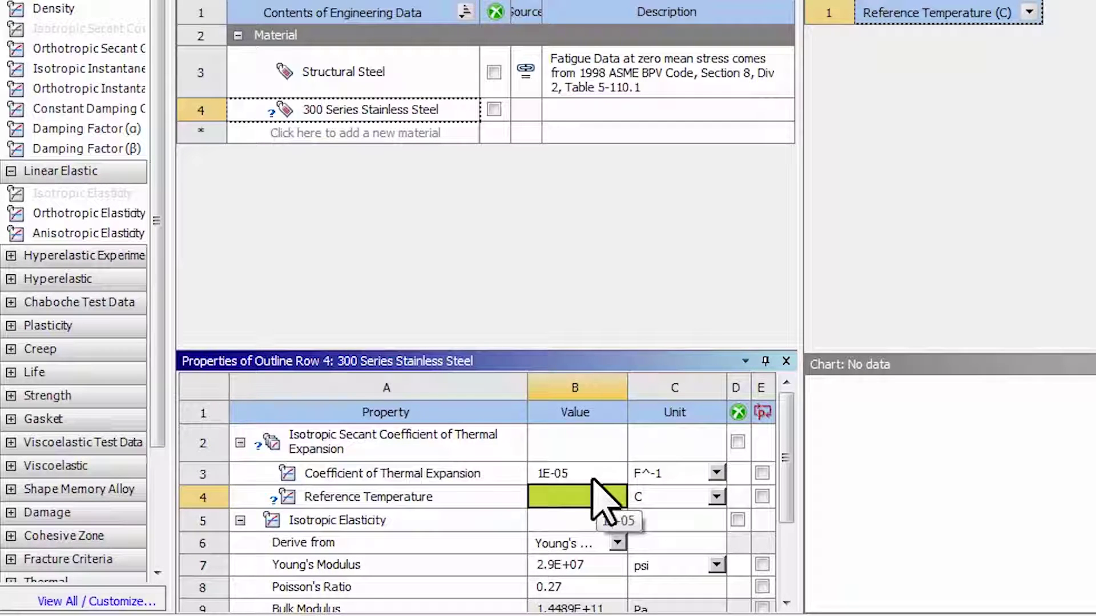
Set the thermal expansion reference temperature to 70 F.
click(716, 497)
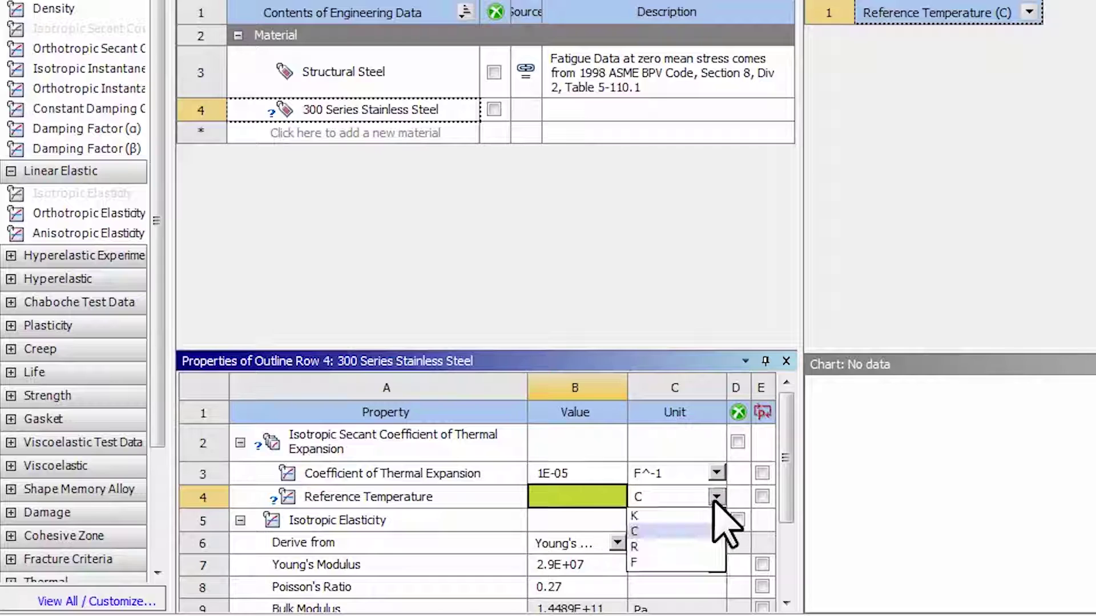
click(667, 564)
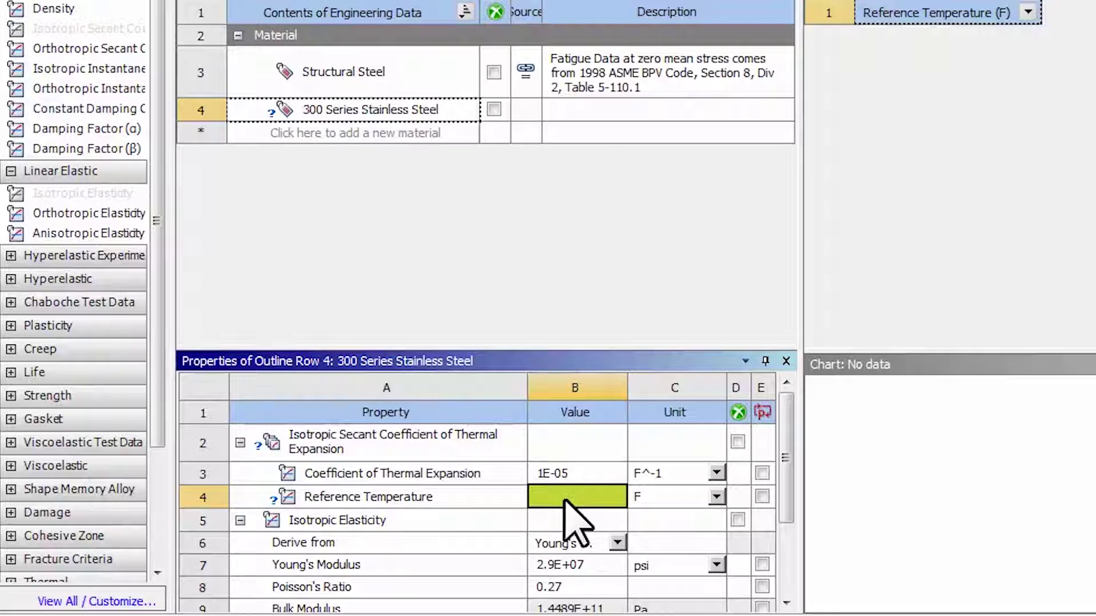
text(70)
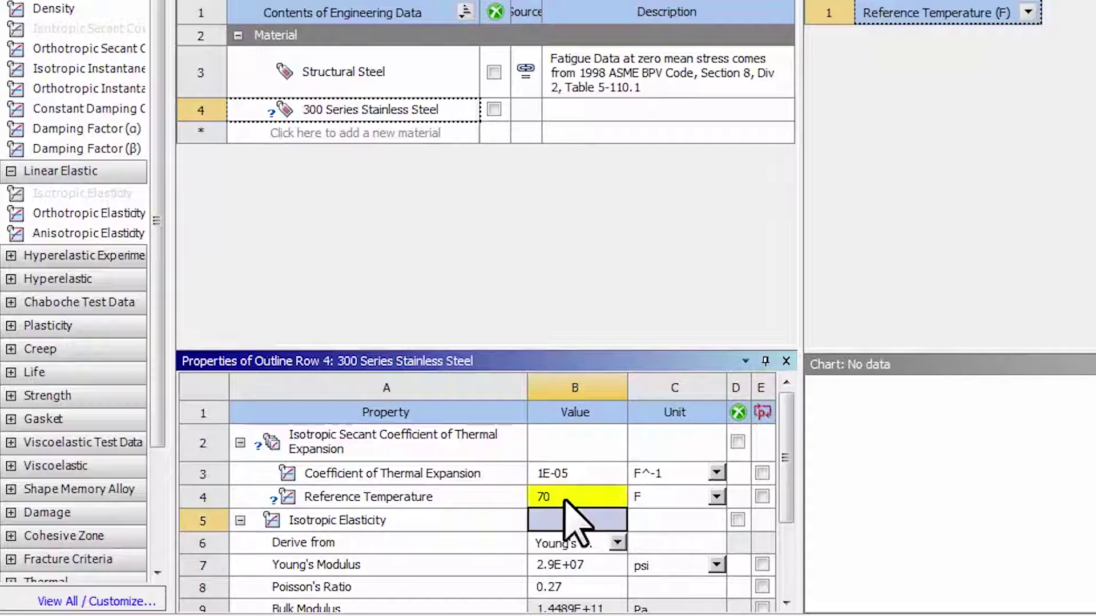
key(Return)
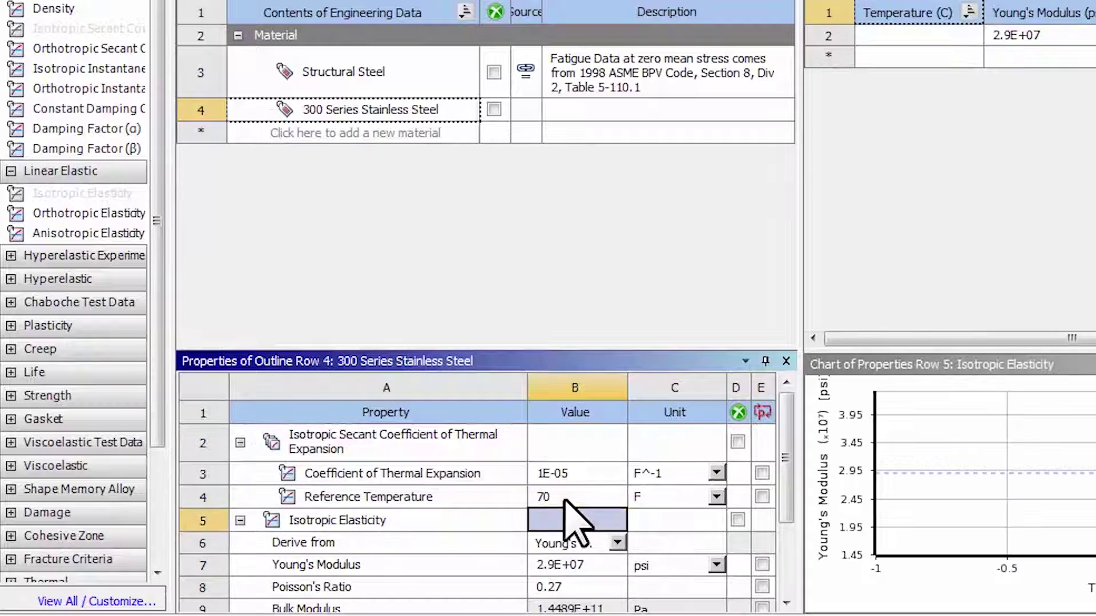
Bring up the context menu for 300 Series Stainless Steel.
right_click(352, 111)
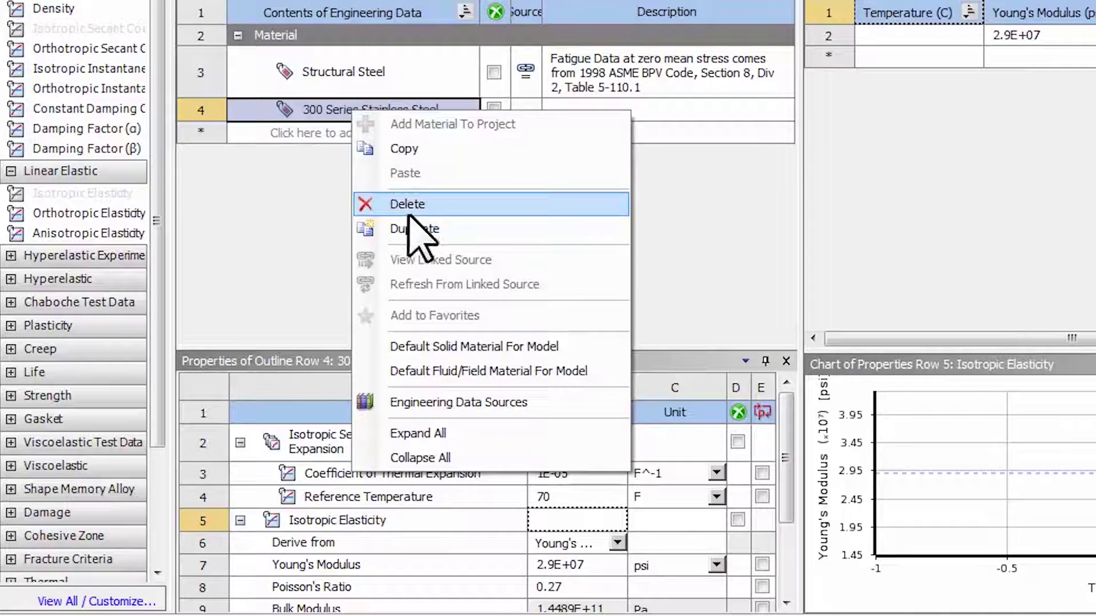
Duplicate 300 Series Stainless Steel and rename the copy 'A-286 Steel'.
click(409, 229)
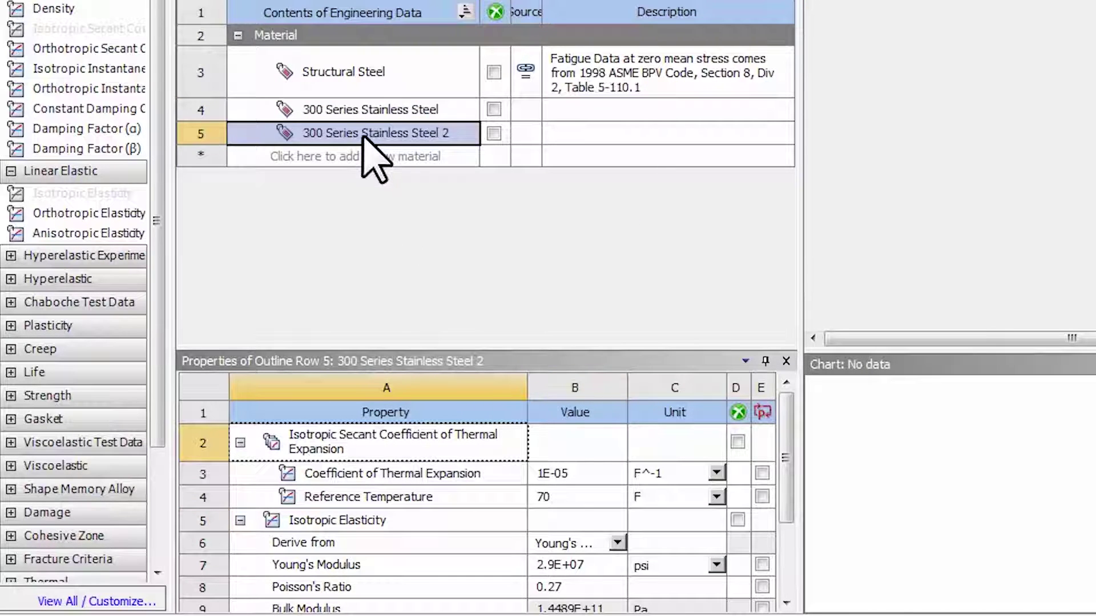
click(363, 135)
text(A)
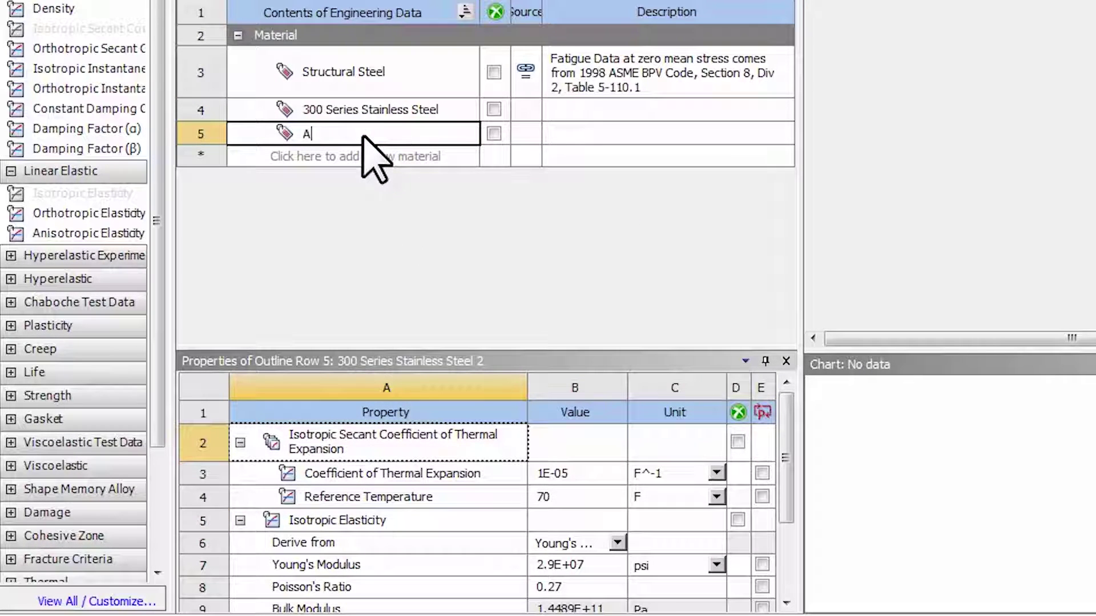
text(-286)
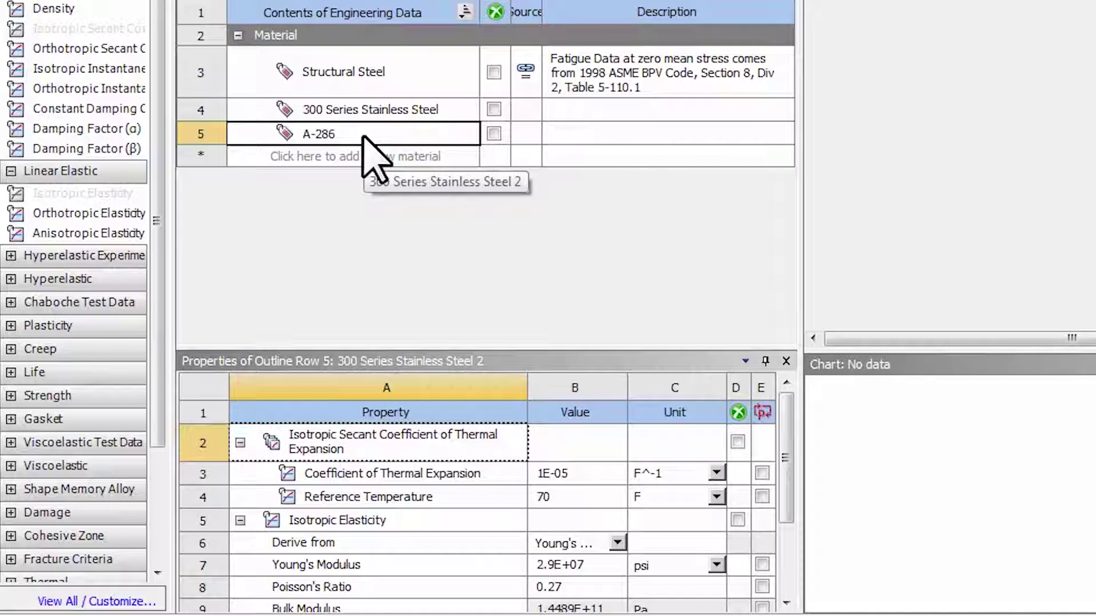
text( Steel)
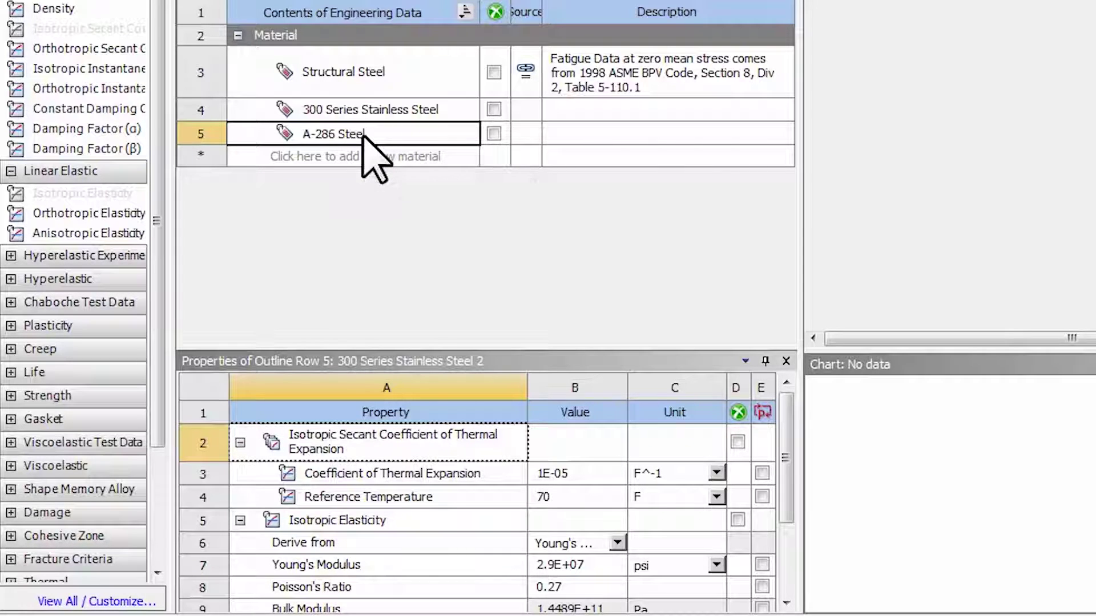
key(Return)
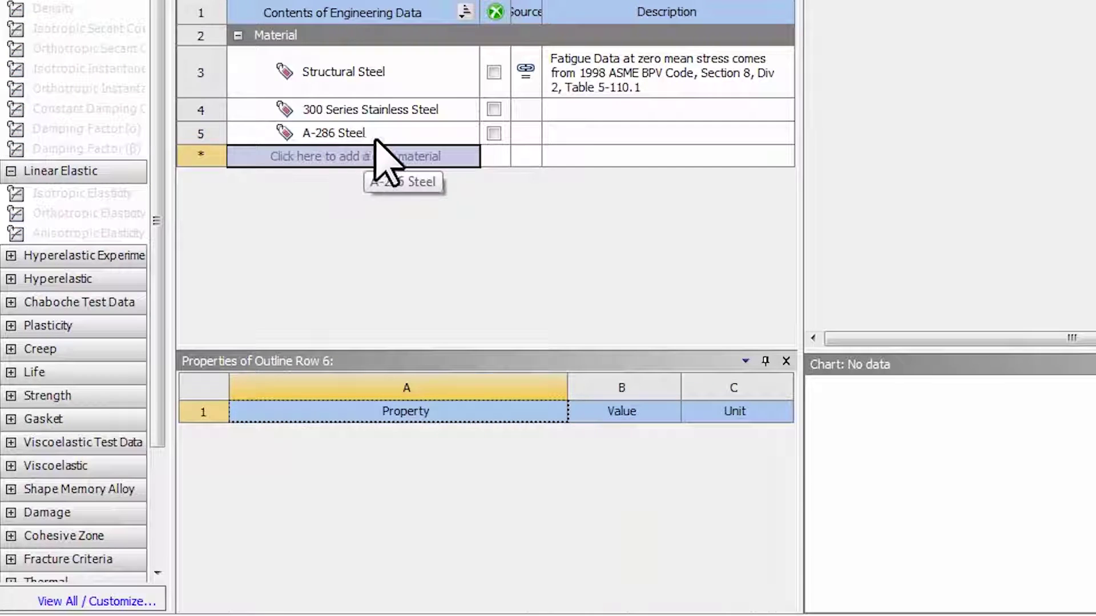
click(375, 139)
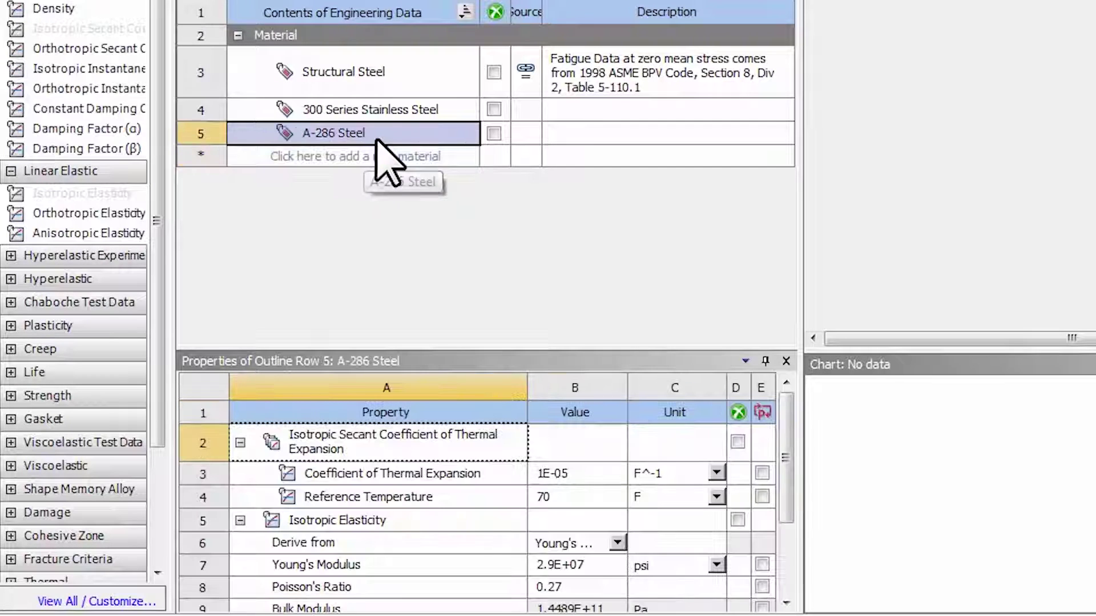
Change A-286 Steel's expansion coefficient to 9.5E-06 F^-1 and Poisson's Ratio to 0.31.
click(576, 478)
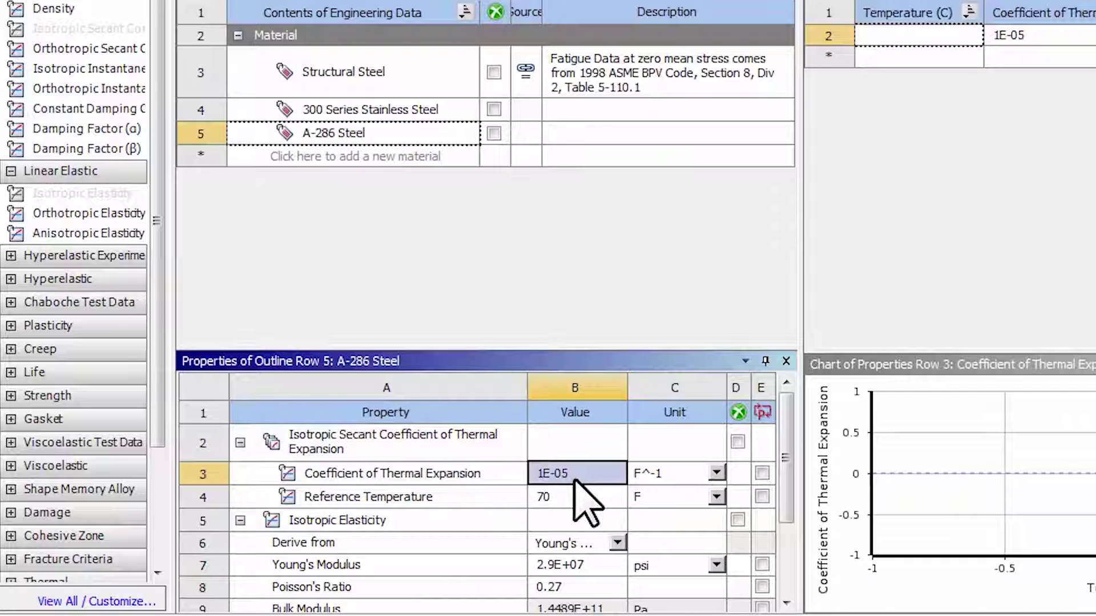
text(9.5e-)
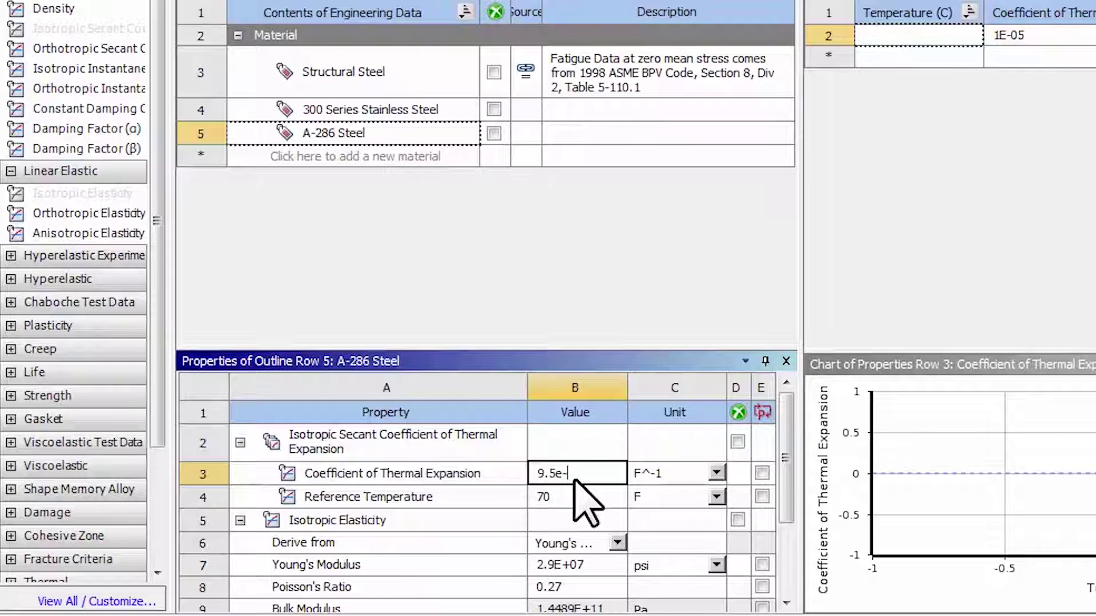
text(6)
click(577, 497)
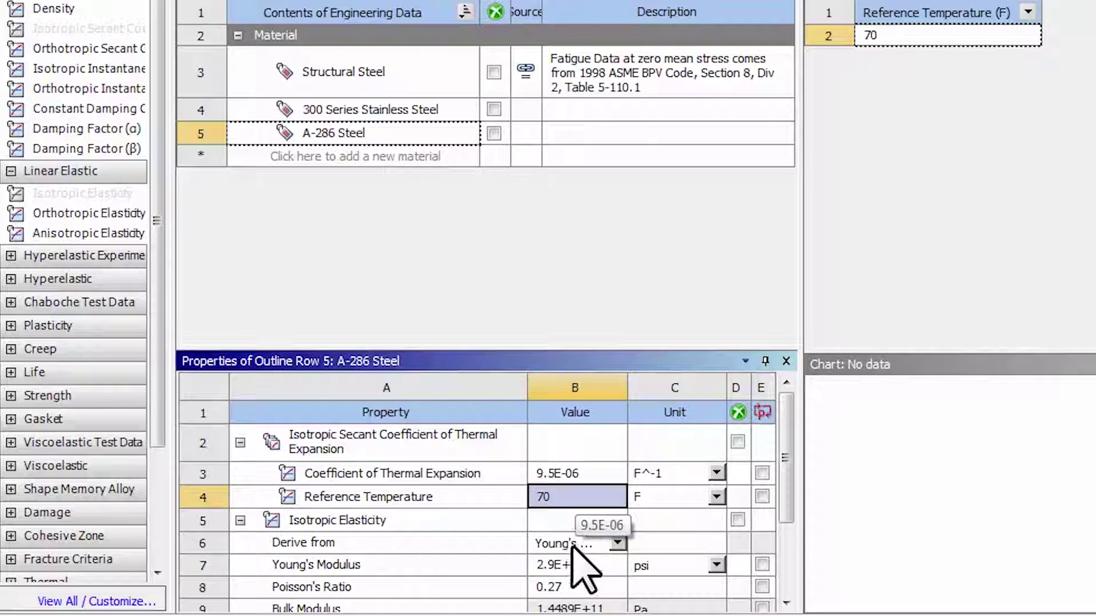
click(576, 565)
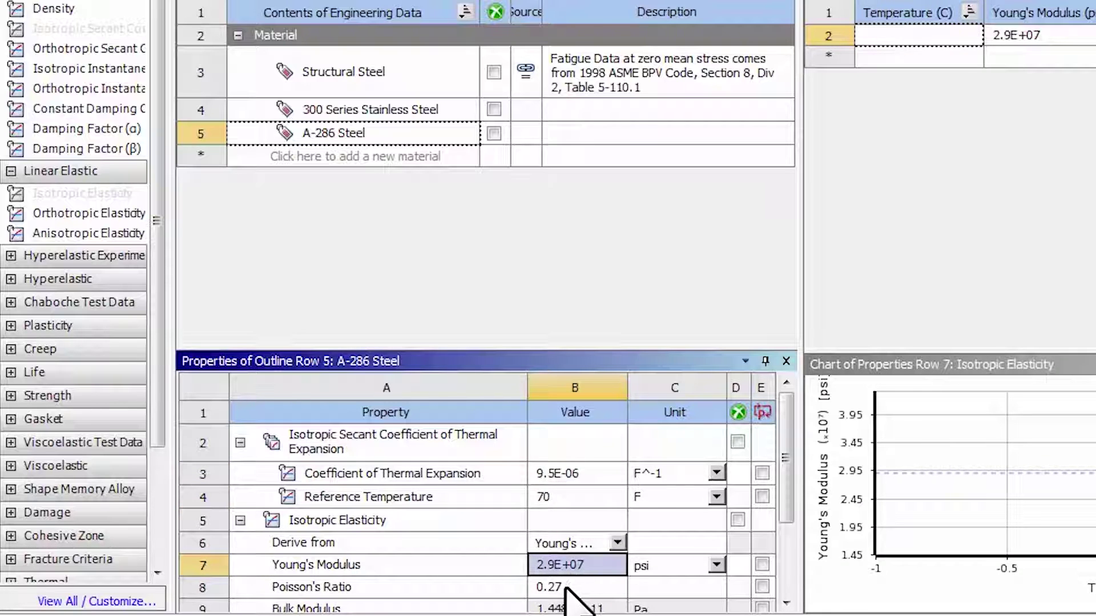
click(567, 589)
click(566, 588)
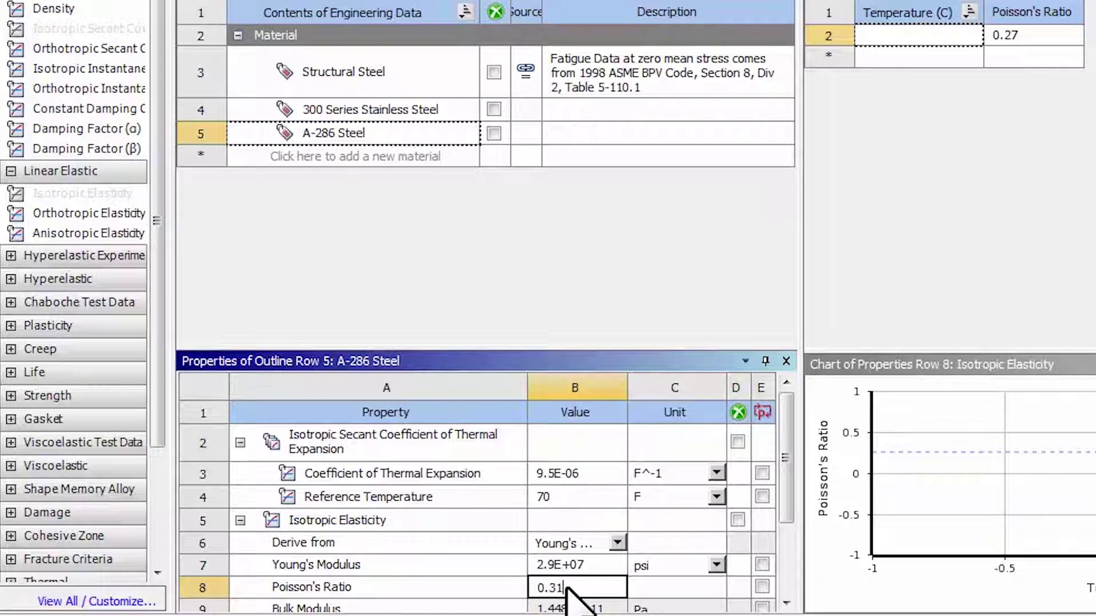
key(Return)
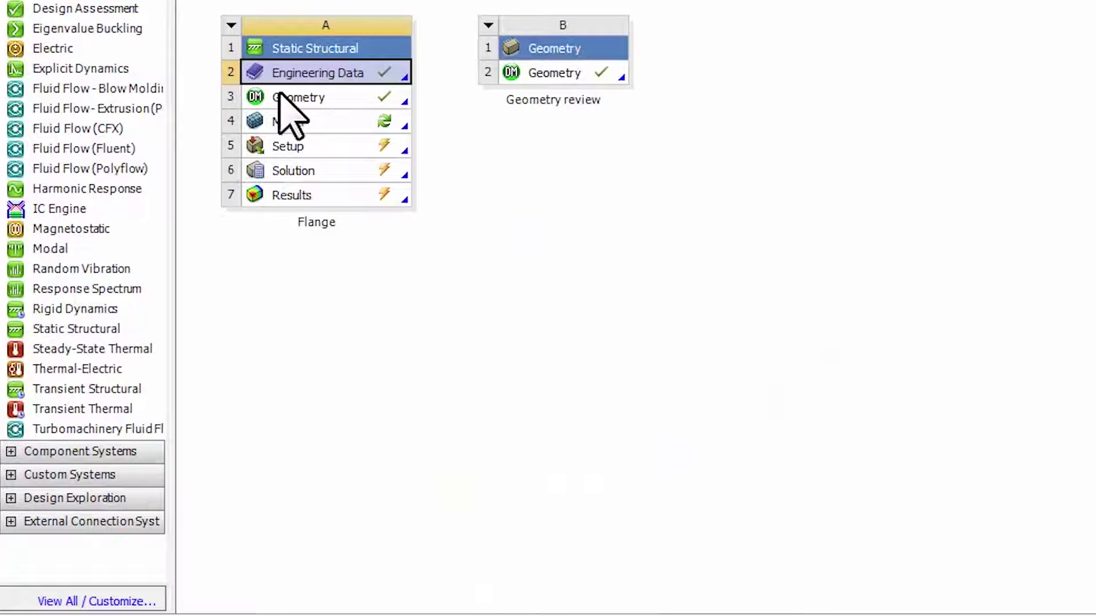
Refresh the Flange Model cell and open it in Mechanical, expanding the geometry bodies.
double_click(306, 121)
right_click(307, 121)
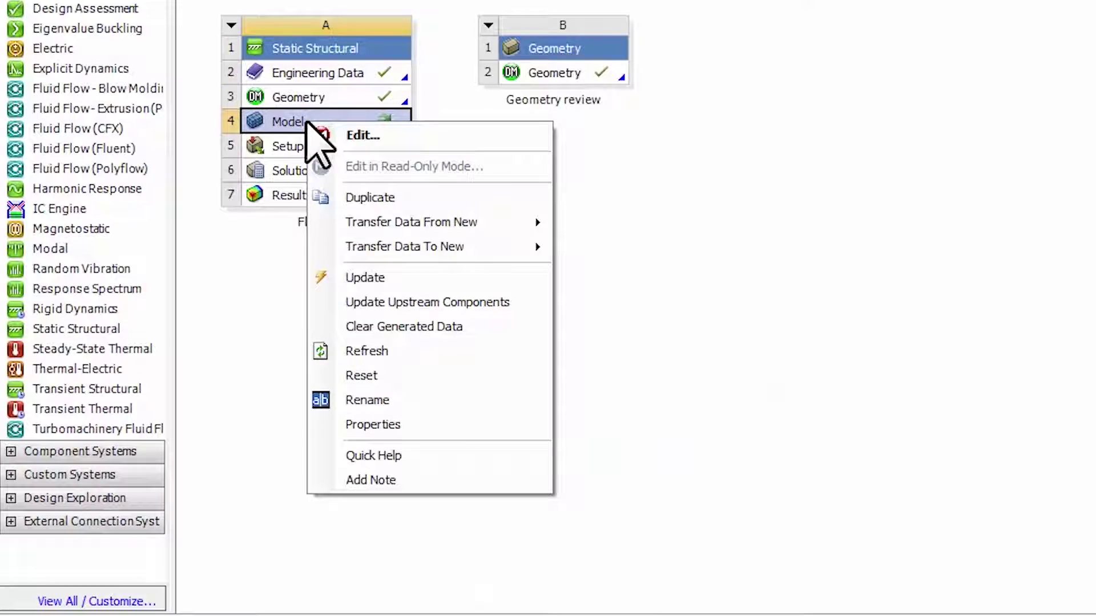
click(372, 352)
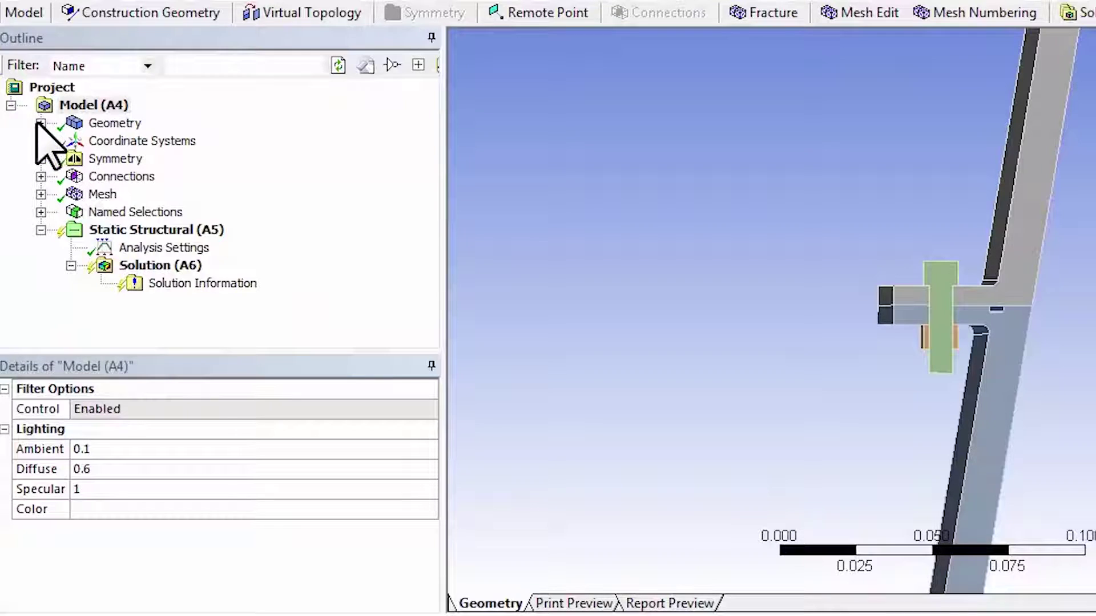
click(40, 123)
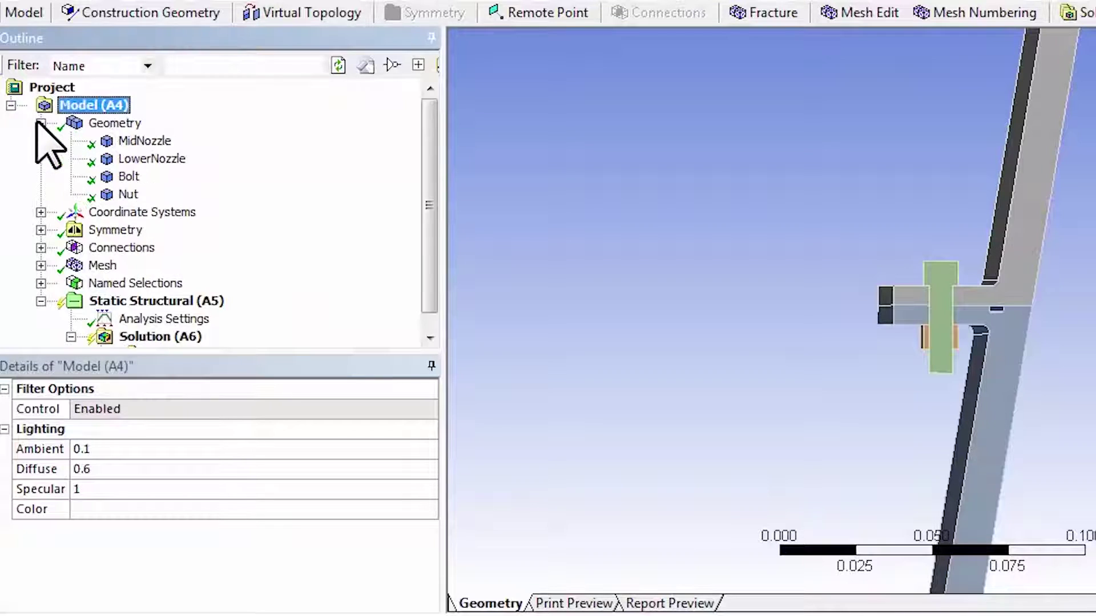
Change MidNozzle's material from Structural Steel to 300 Series Stainless Steel.
click(132, 142)
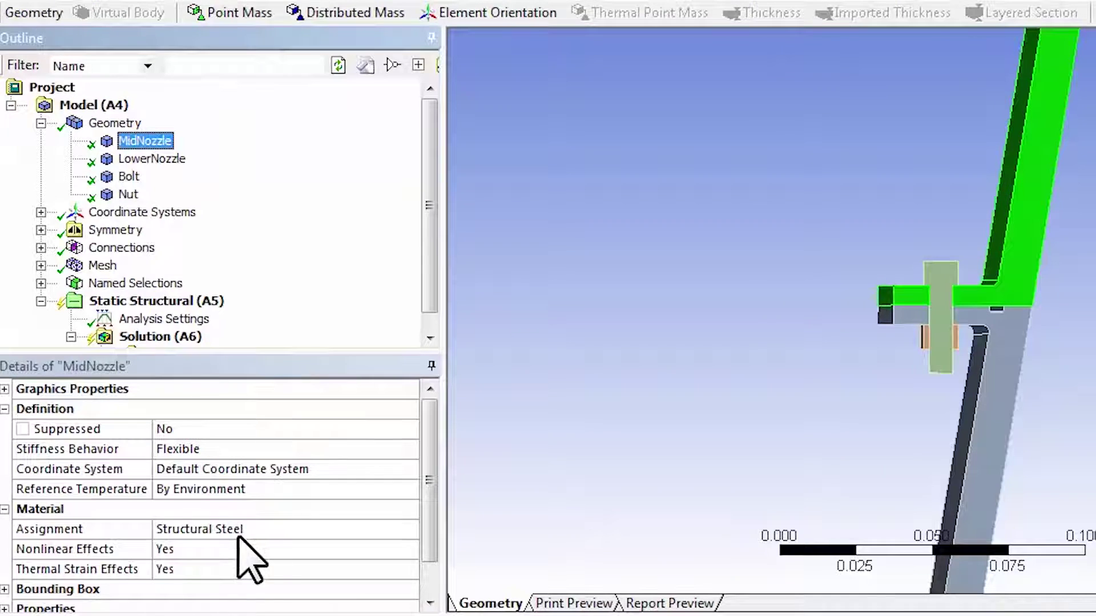
click(321, 533)
click(409, 529)
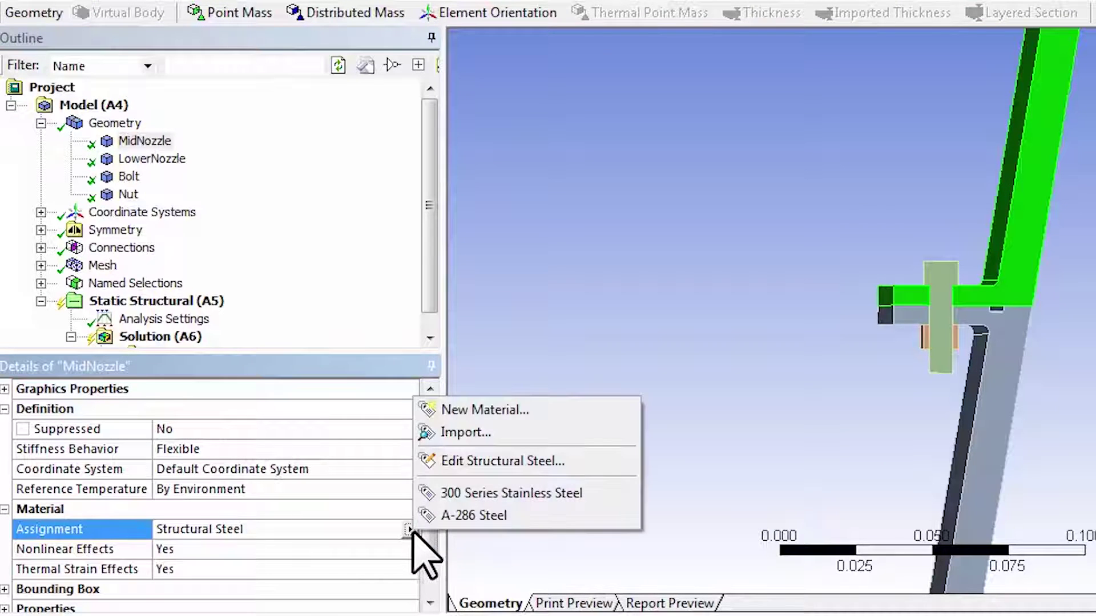
click(469, 500)
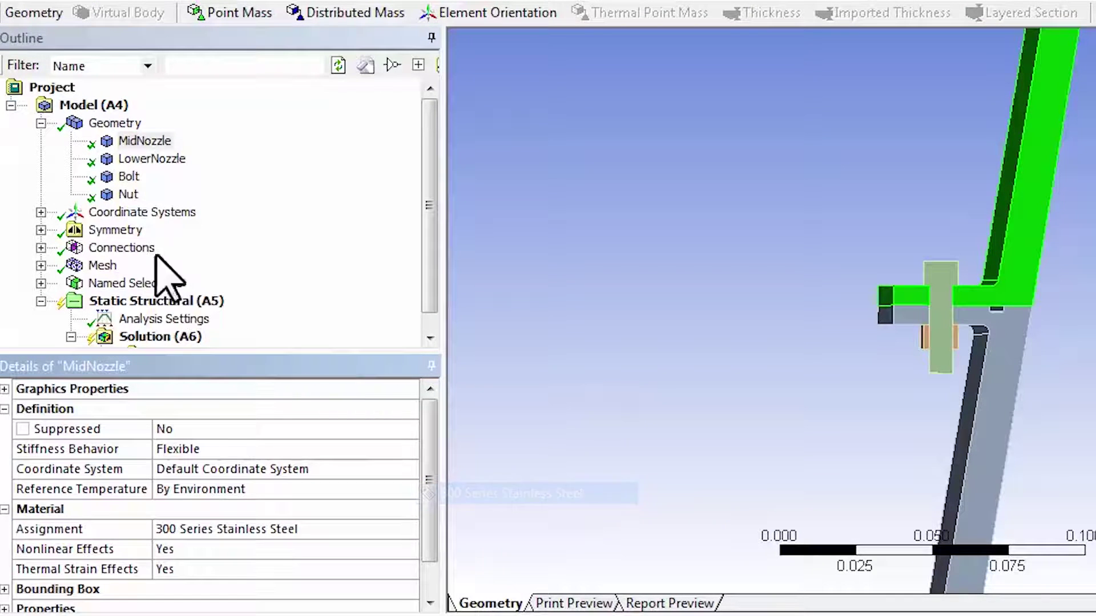
Assign 300 Series Stainless Steel to the LowerNozzle body.
click(151, 160)
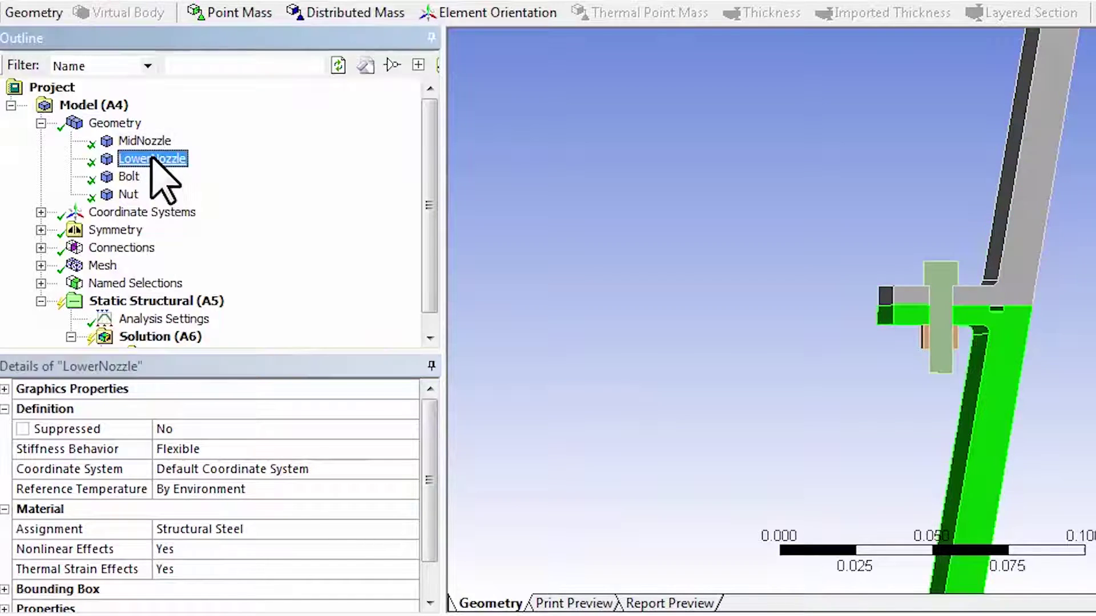
click(334, 530)
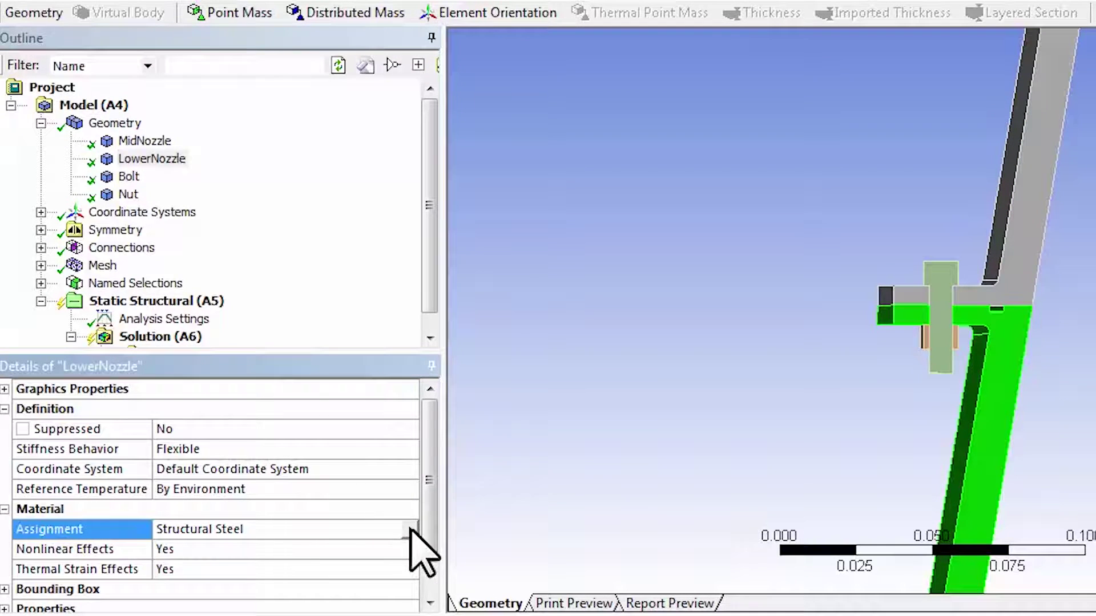
click(409, 530)
click(489, 502)
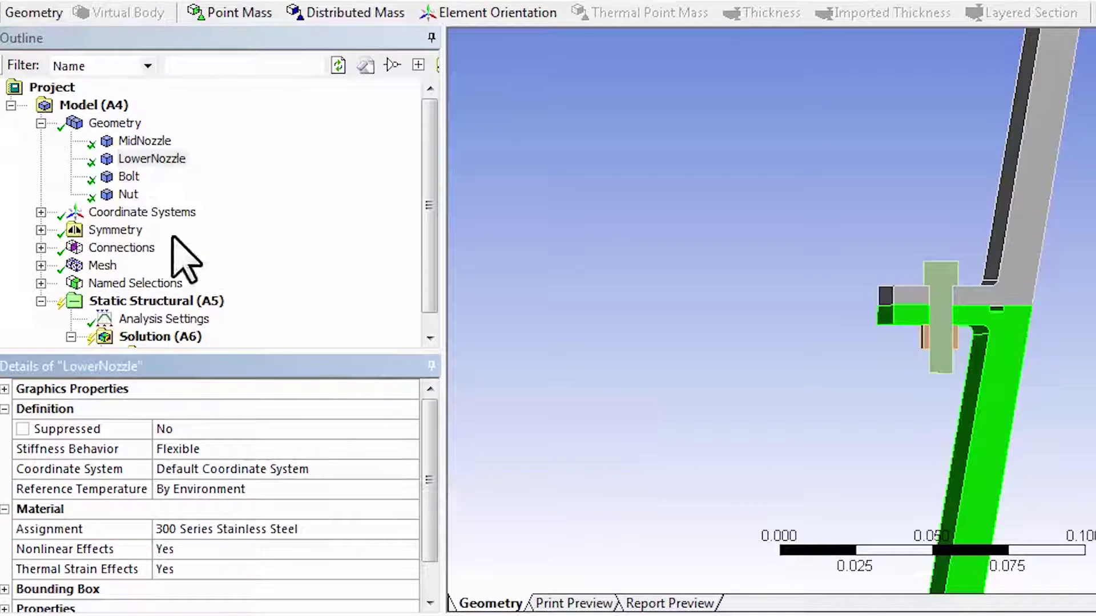
Assign A-286 Steel to both the Bolt and Nut bodies.
click(129, 178)
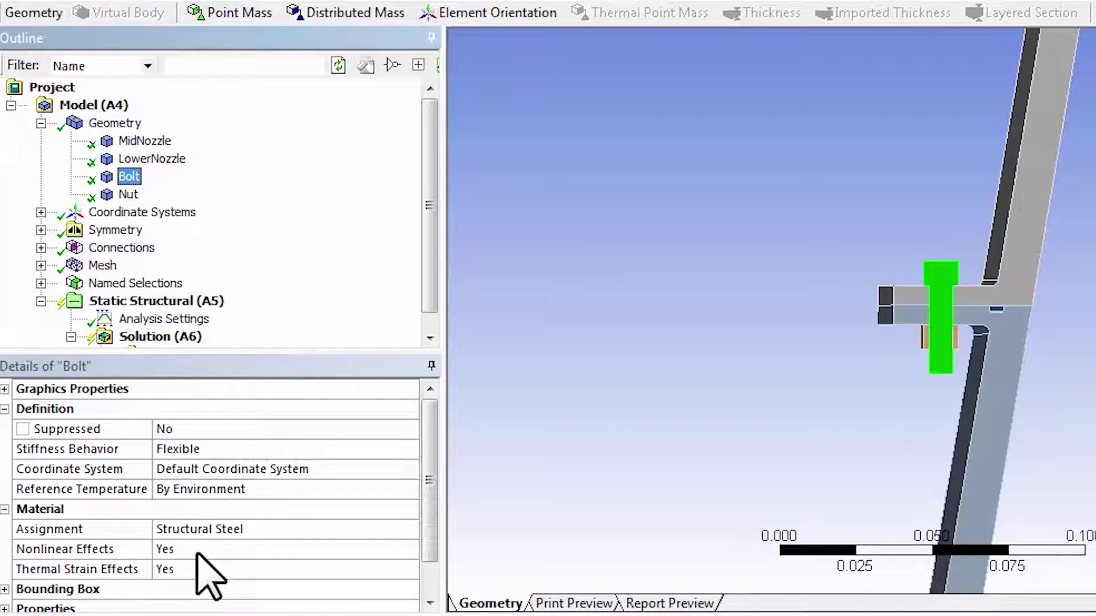
click(316, 530)
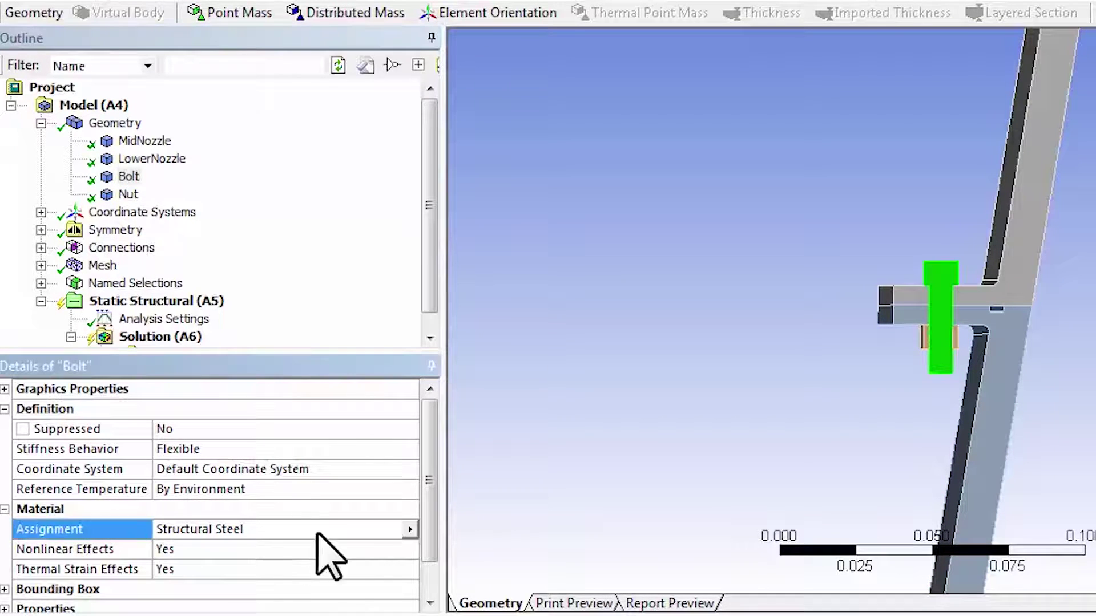
click(408, 530)
click(479, 520)
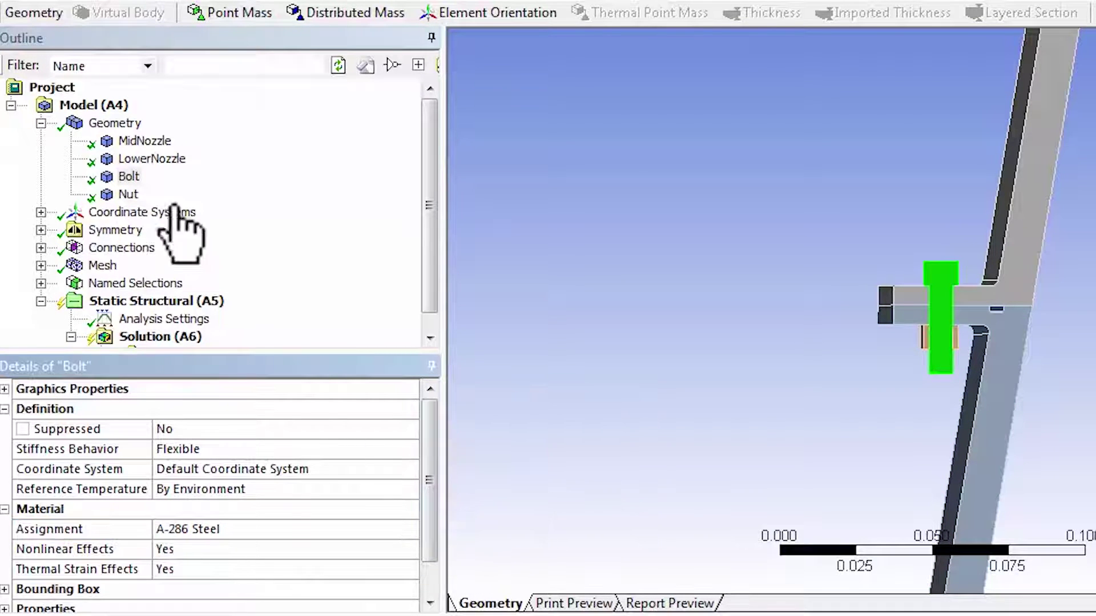
click(129, 195)
click(372, 529)
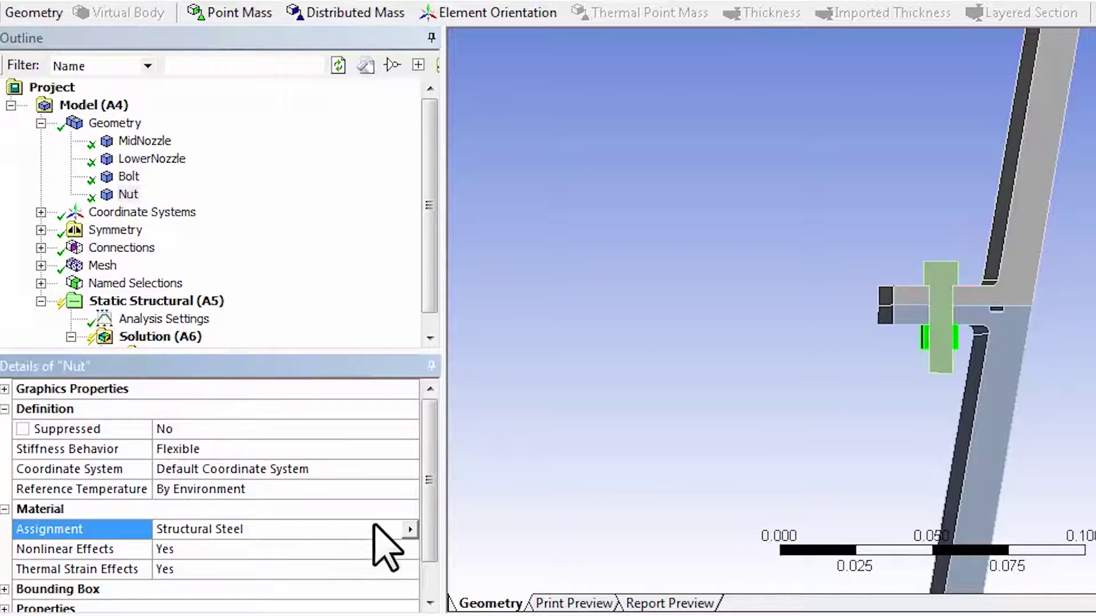
click(409, 529)
click(484, 518)
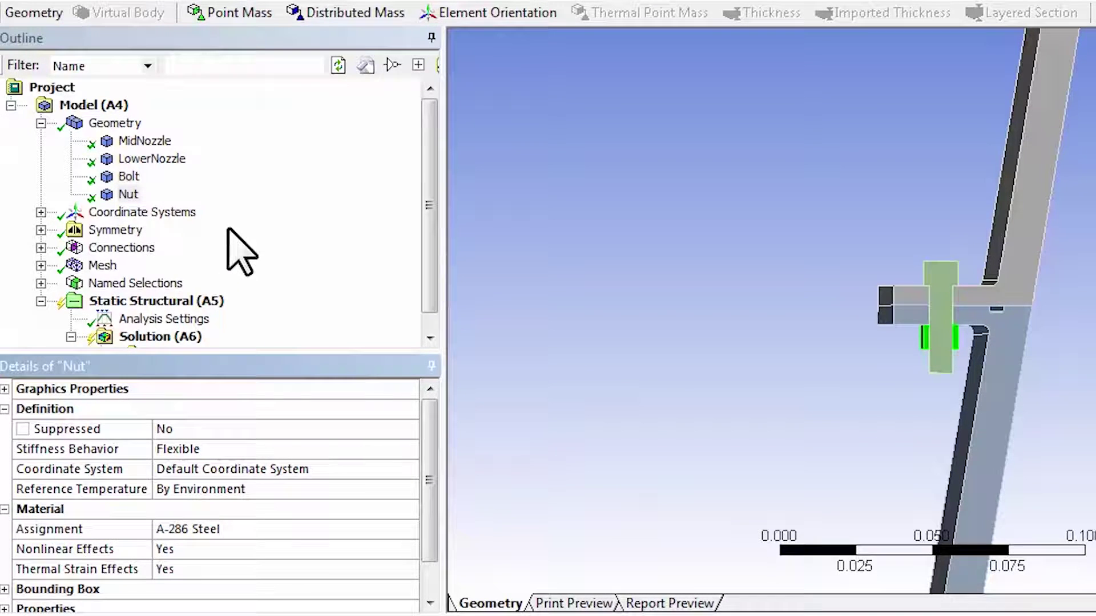